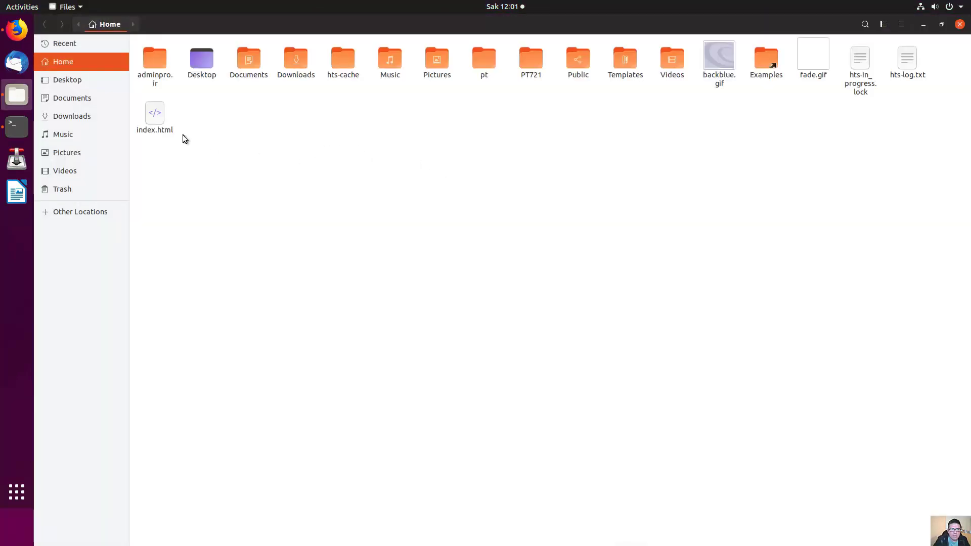
- Go from Other Locations > Computer into usr, share, then the applications folder
click(81, 213)
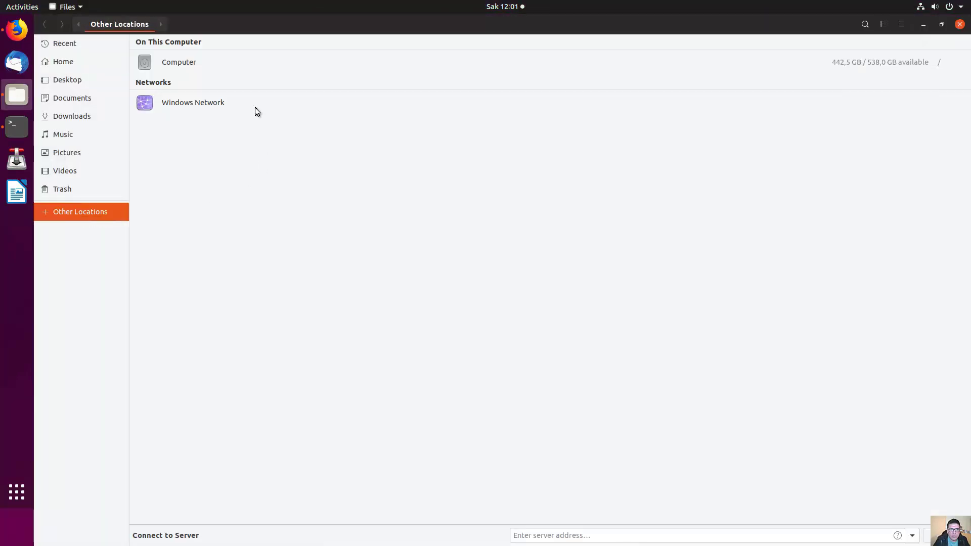
click(185, 65)
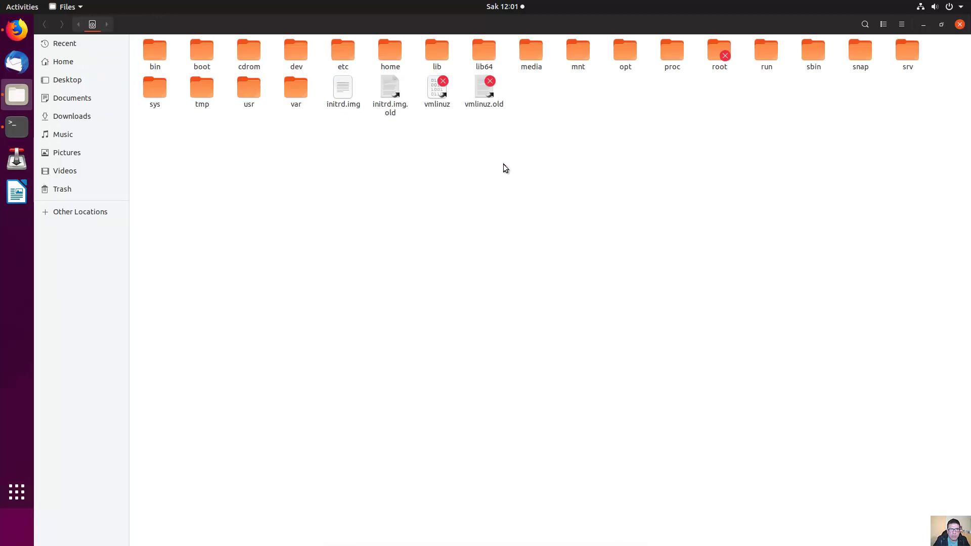
double_click(250, 91)
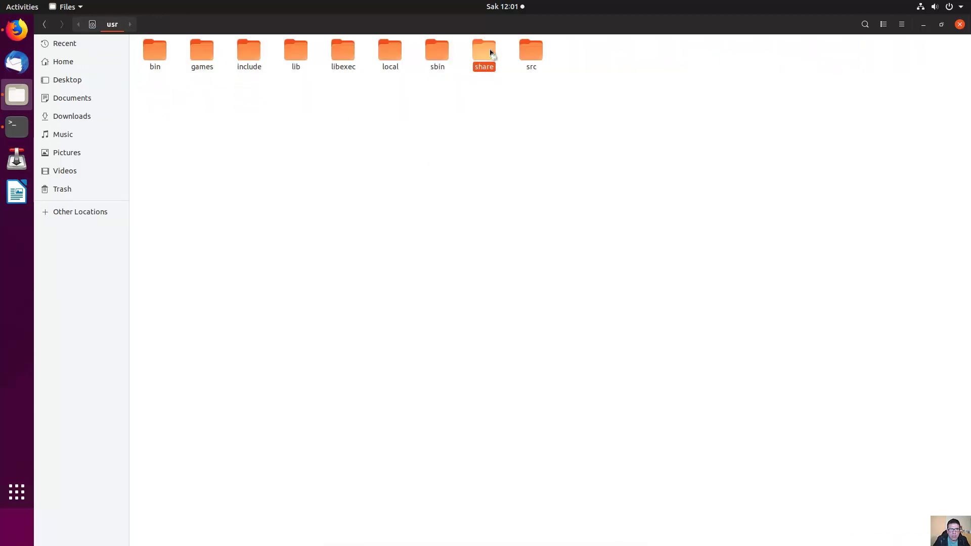
double_click(490, 52)
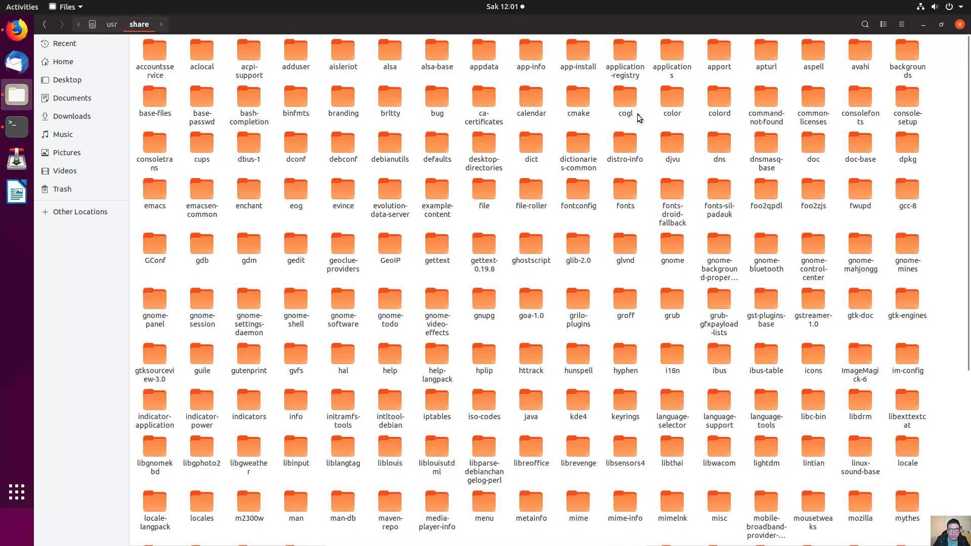
double_click(673, 56)
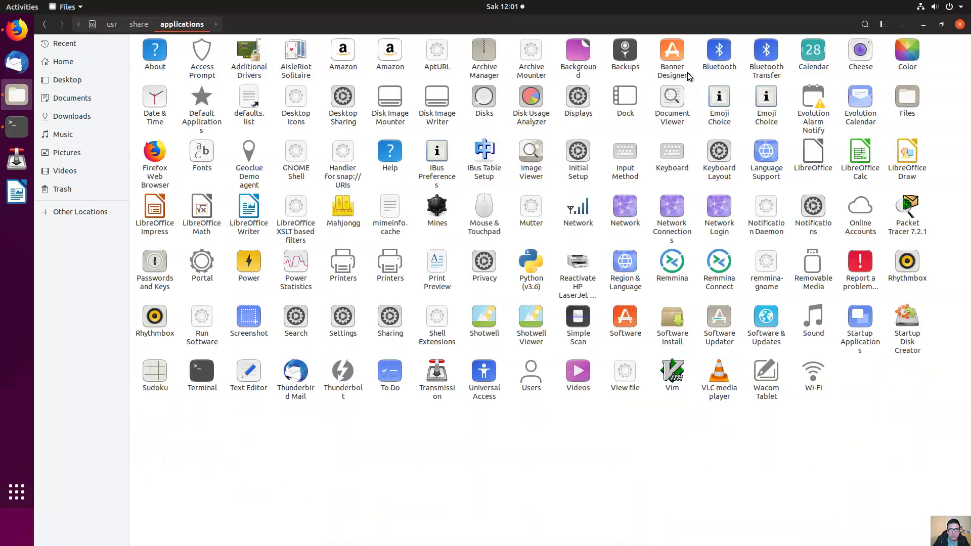
- Try opening the Packet Tracer 7.2.1 launcher, then dismiss the launch error dialog
click(908, 206)
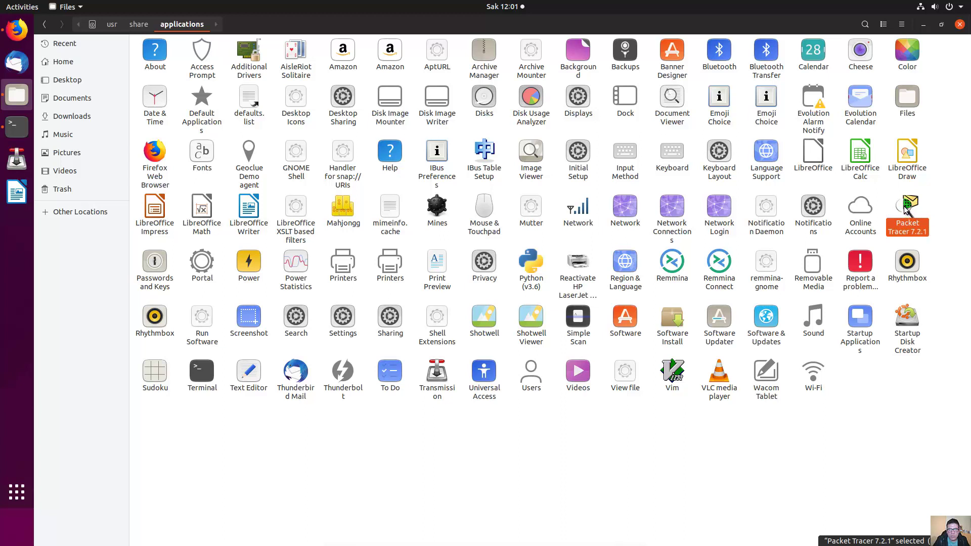
right_click(905, 210)
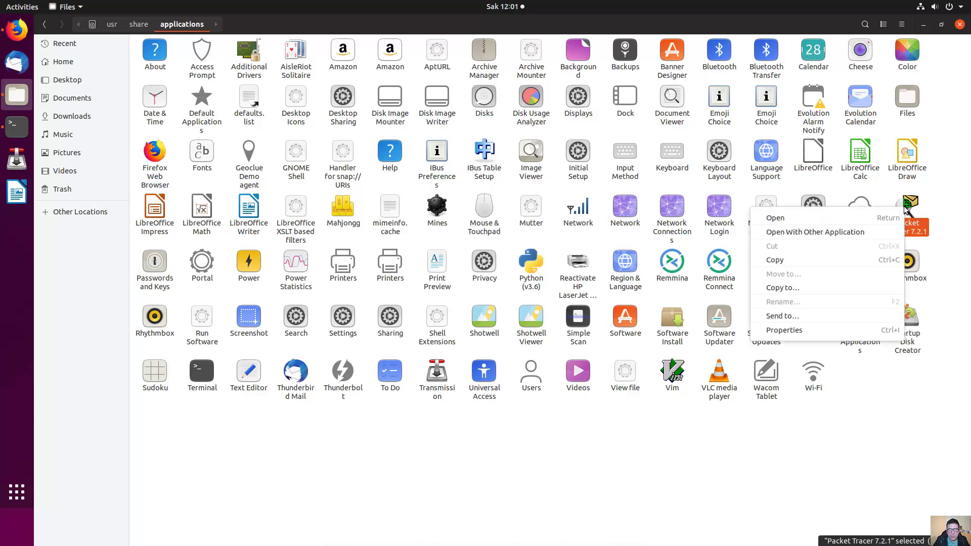
click(856, 214)
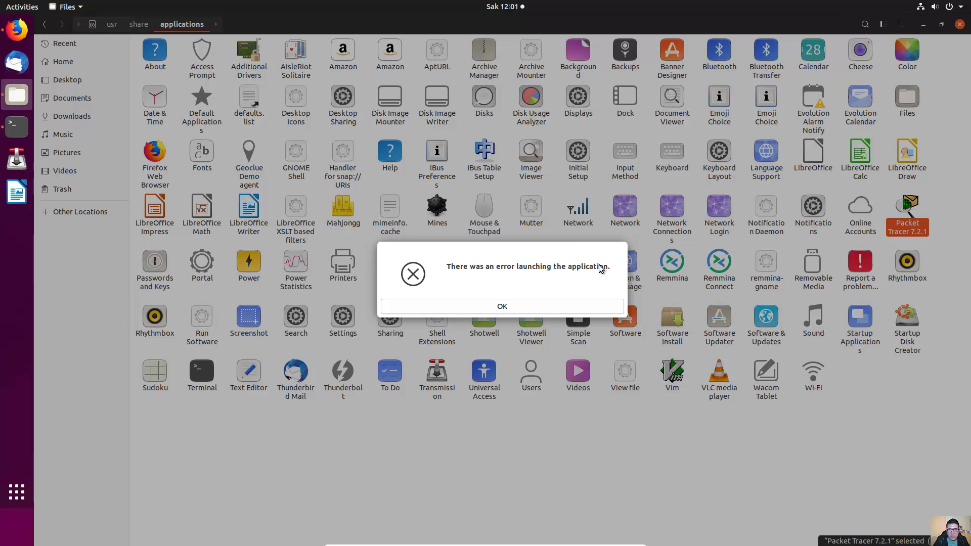
click(522, 307)
- In the launcher's Properties, edit the Command from PacketTracer7 to packettracer
right_click(903, 215)
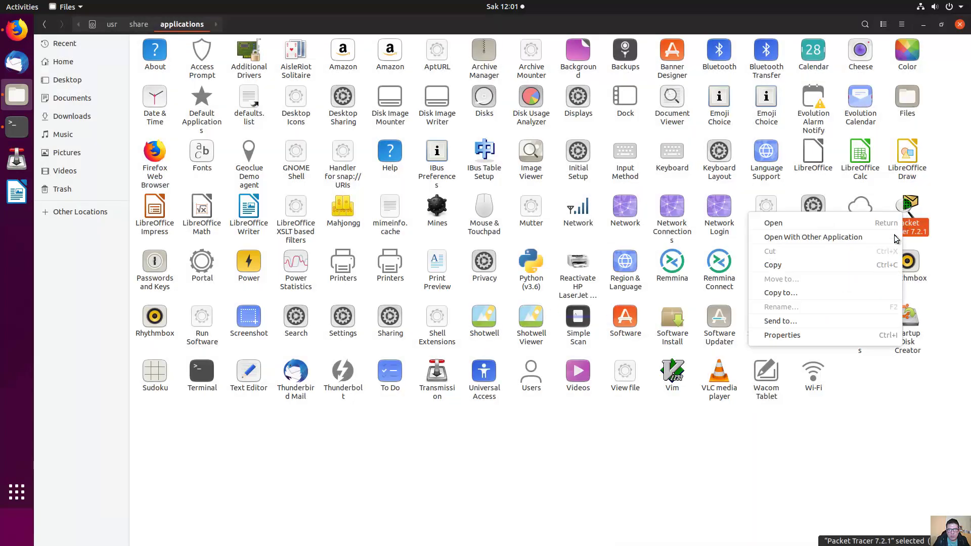
click(819, 335)
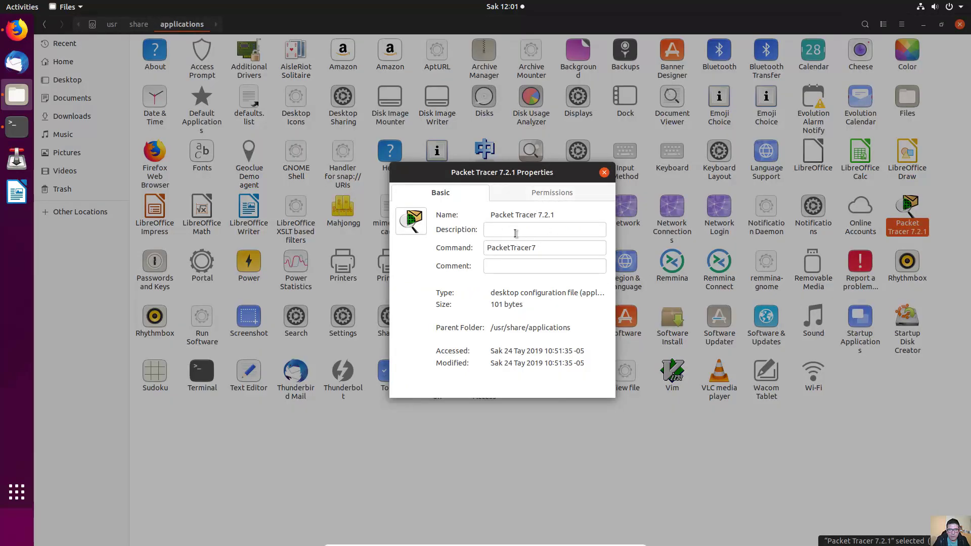
double_click(540, 248)
click(550, 249)
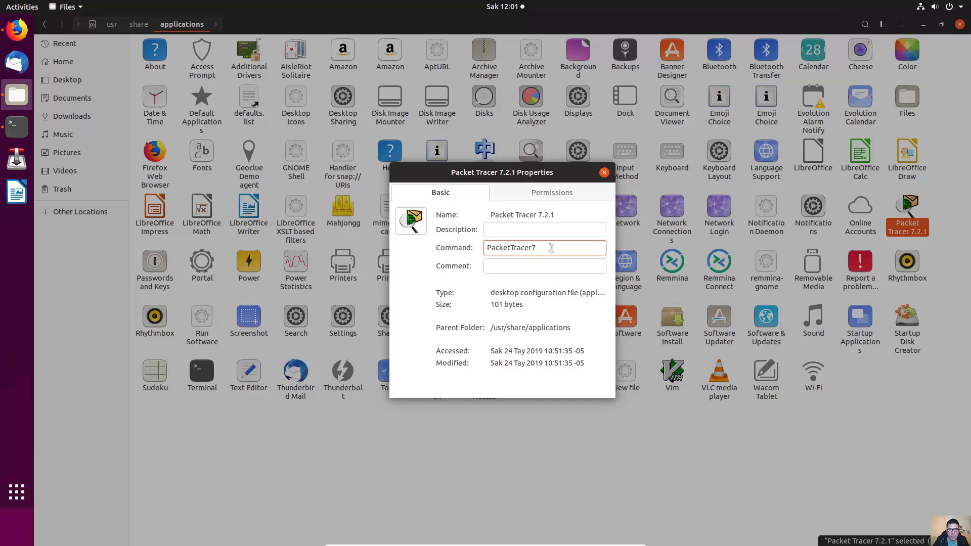
drag(544, 247, 486, 248)
click(489, 248)
key(BackSpace)
text(p)
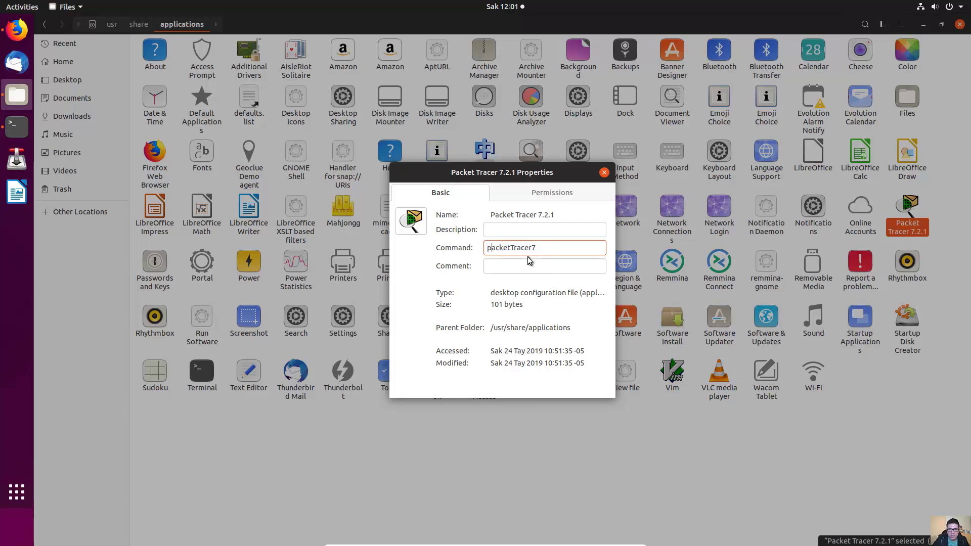
key(Right)
key(Right)
key(Right)
key(Right)
key(BackSpace)
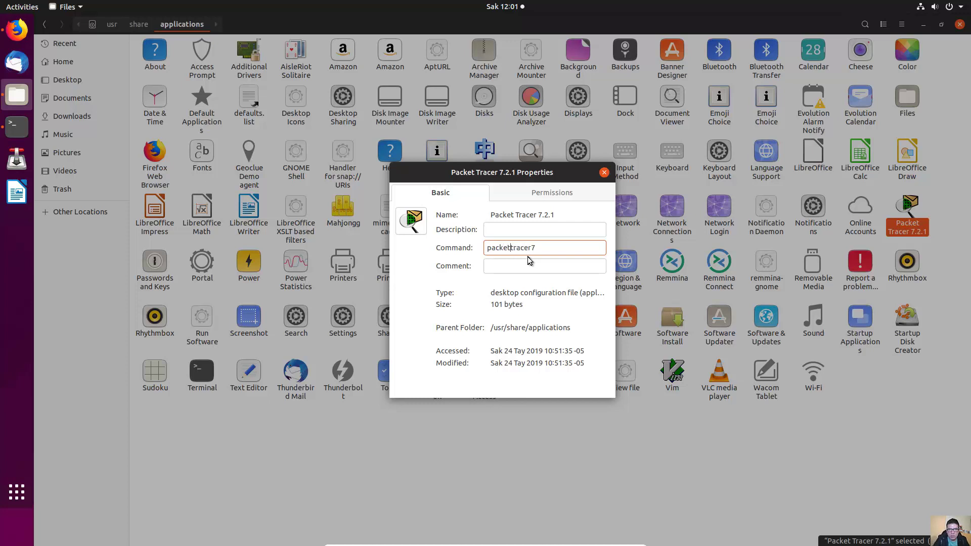
key(Right)
key(Right)
key(Right)
click(517, 272)
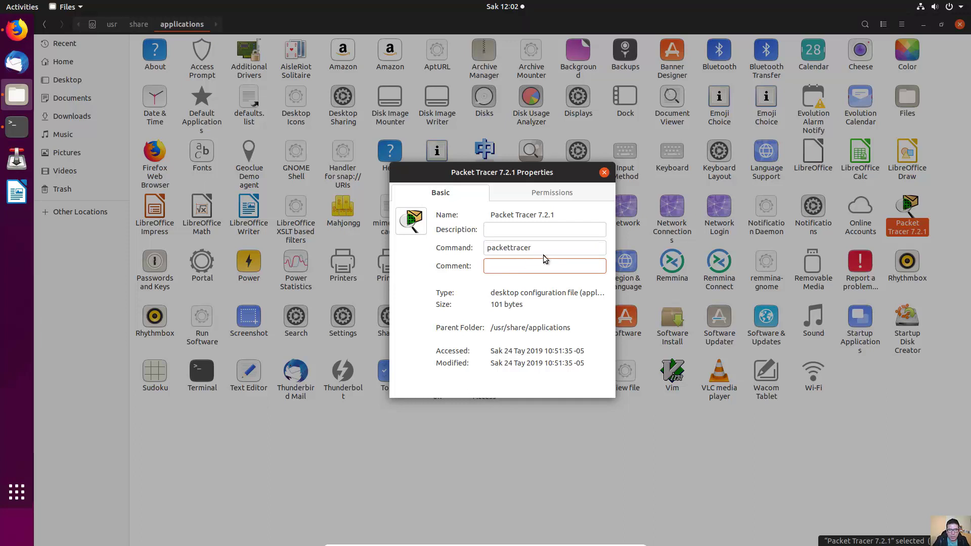
- Review the Permissions tab showing owner root, then close the launcher's Properties
click(548, 195)
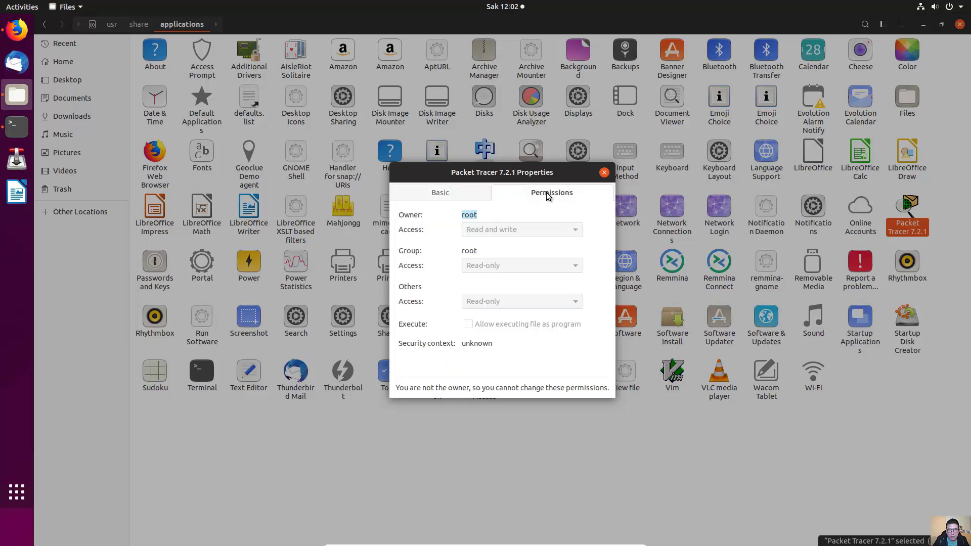
click(478, 216)
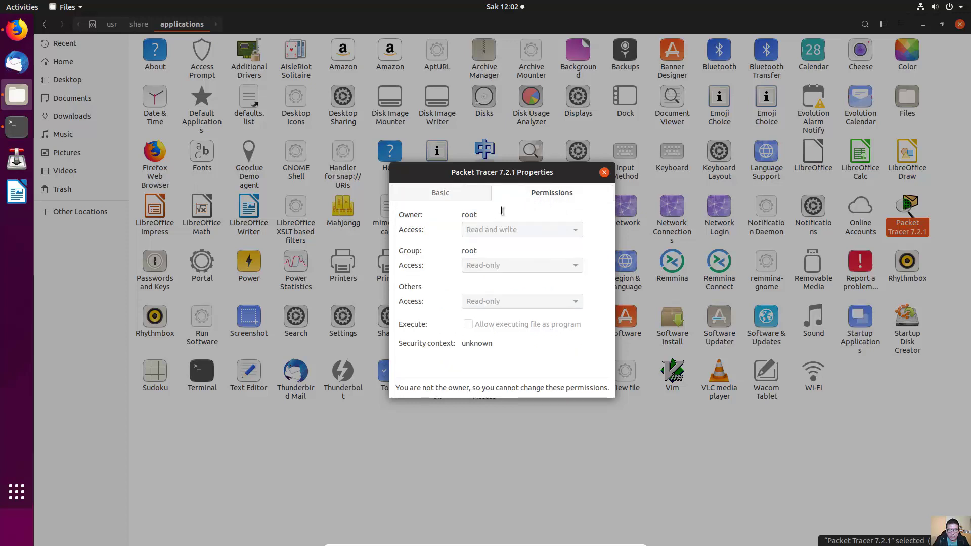
double_click(485, 214)
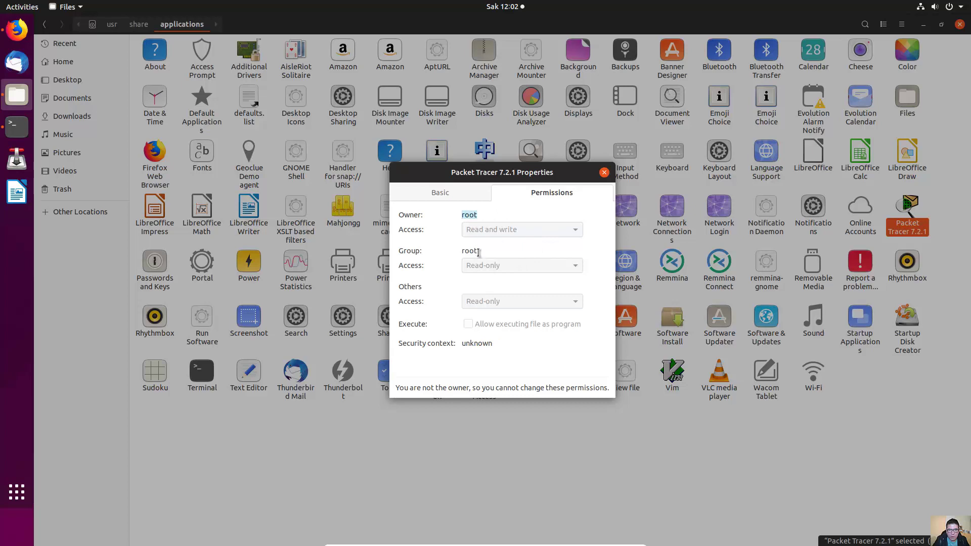
click(453, 194)
click(535, 197)
click(604, 172)
click(937, 183)
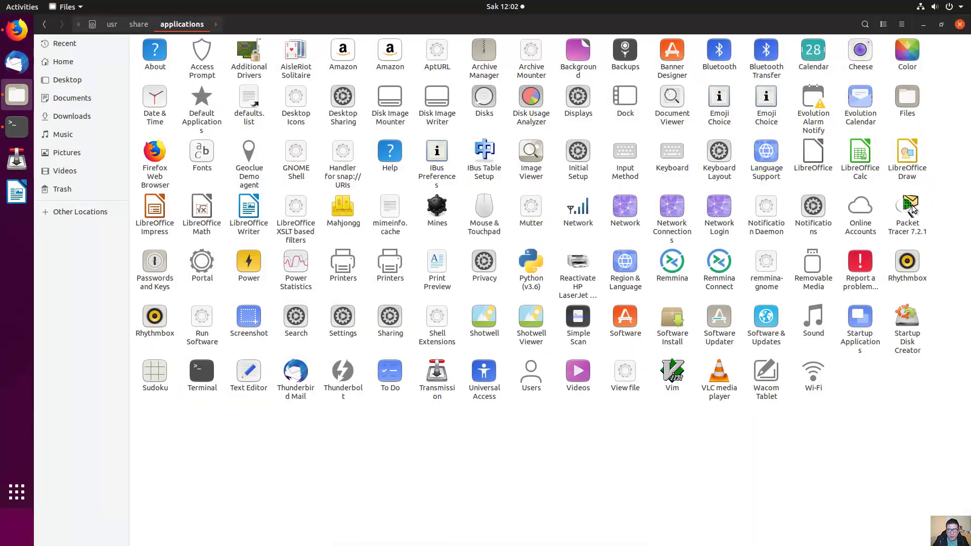
right_click(909, 210)
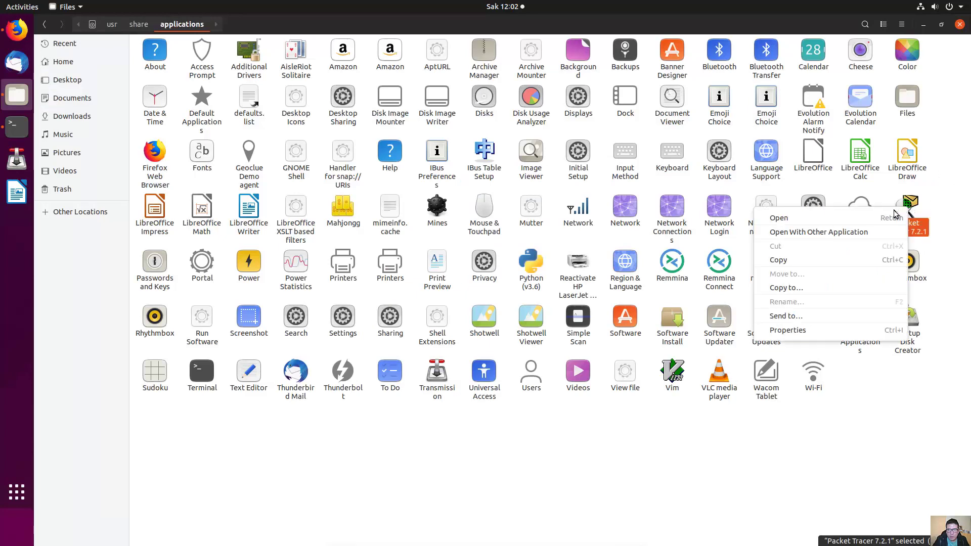
click(841, 220)
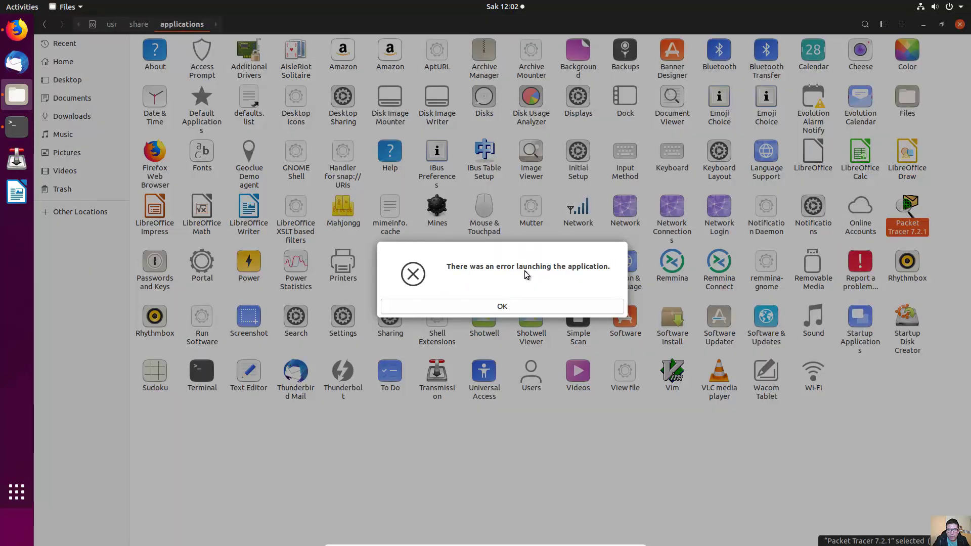
click(523, 306)
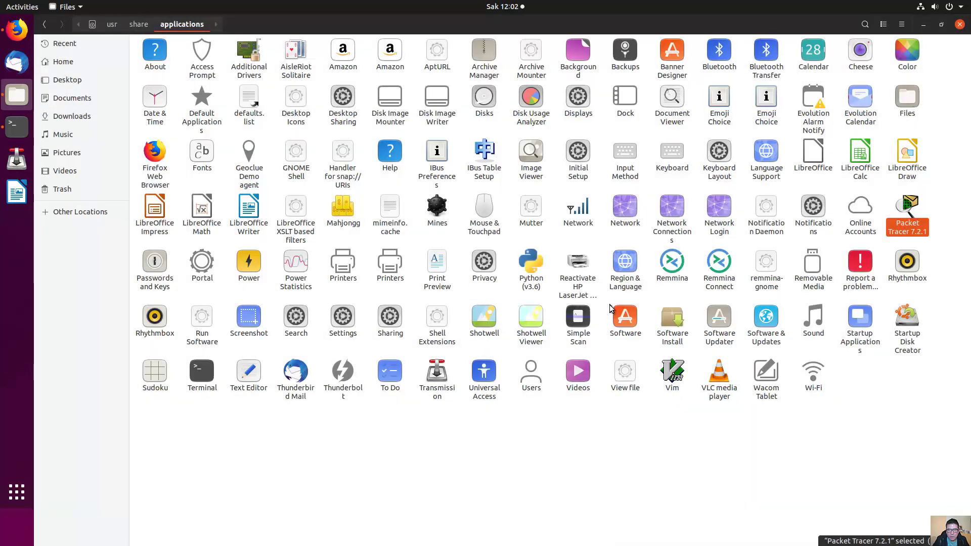
click(932, 200)
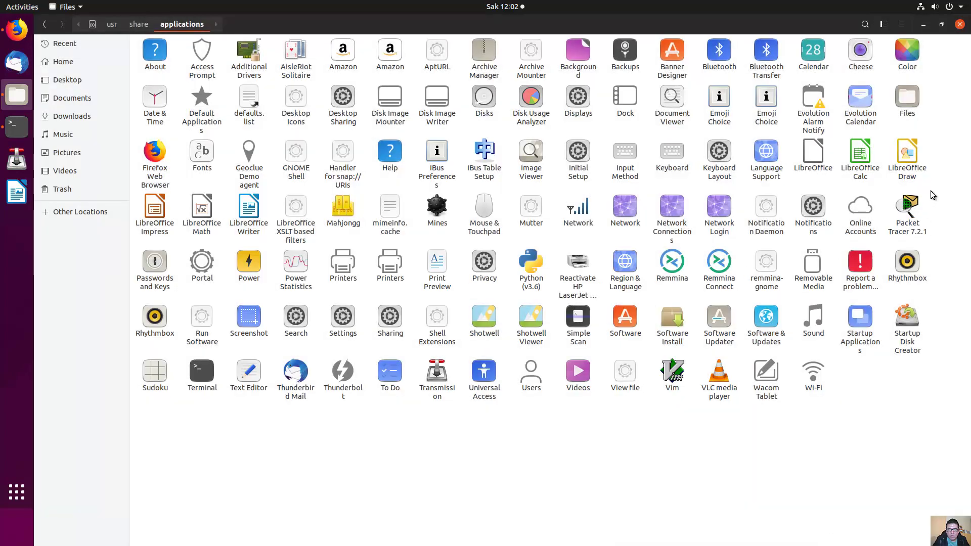
click(915, 217)
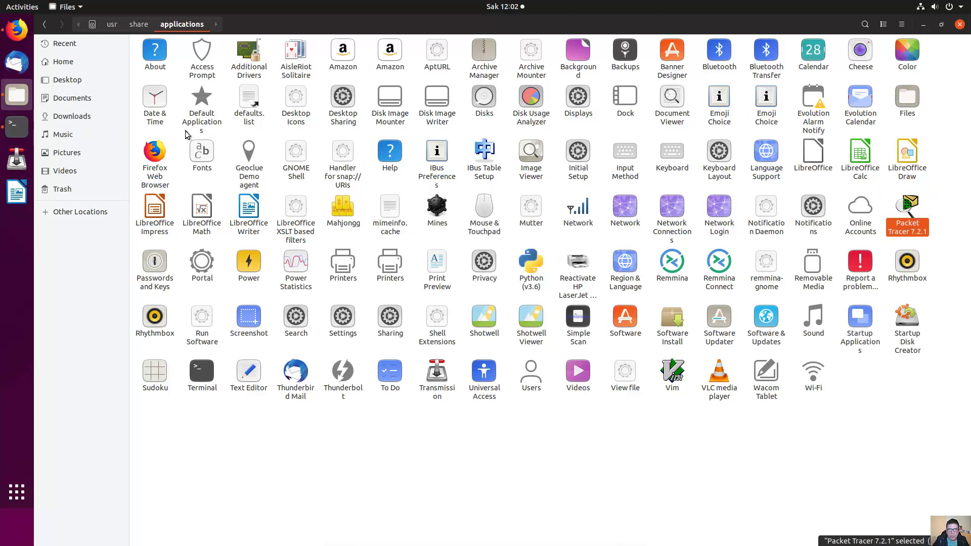
- Open a new terminal window, enlarge its text twice, and move and resize it
right_click(17, 132)
click(100, 93)
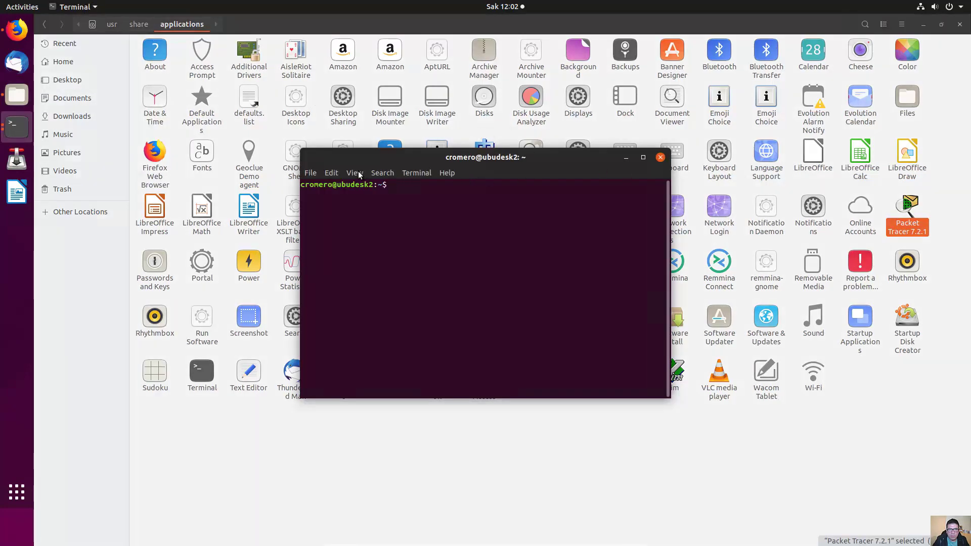
click(354, 172)
click(371, 217)
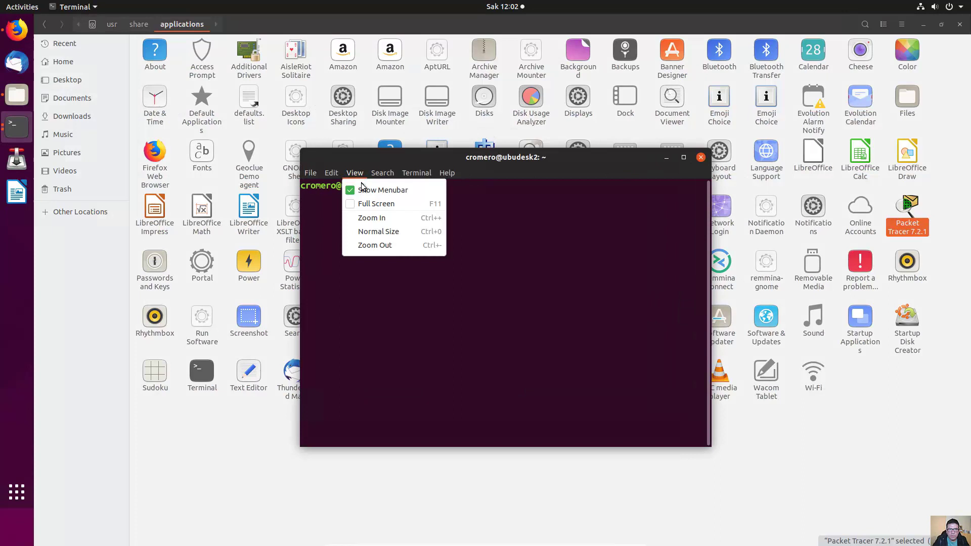
click(372, 217)
drag(313, 162, 123, 86)
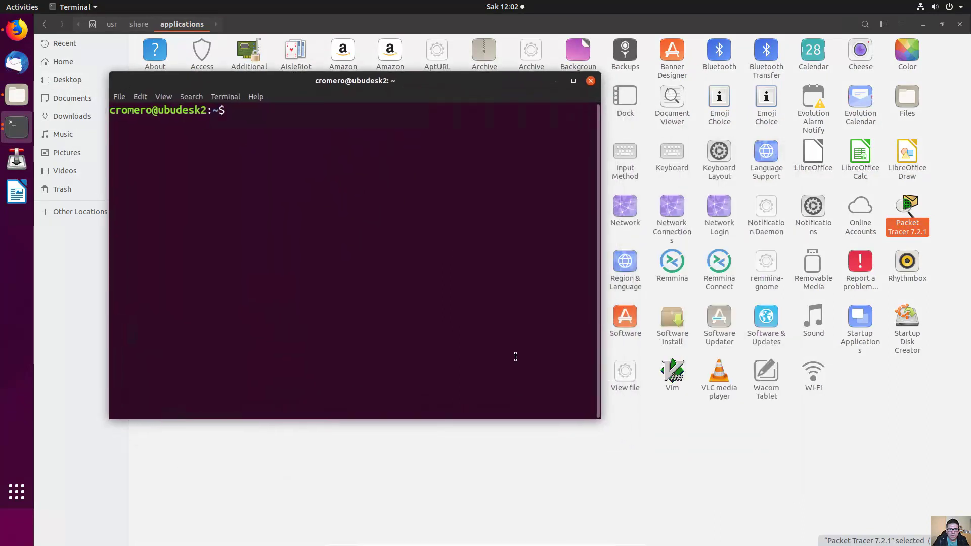
drag(600, 420, 778, 499)
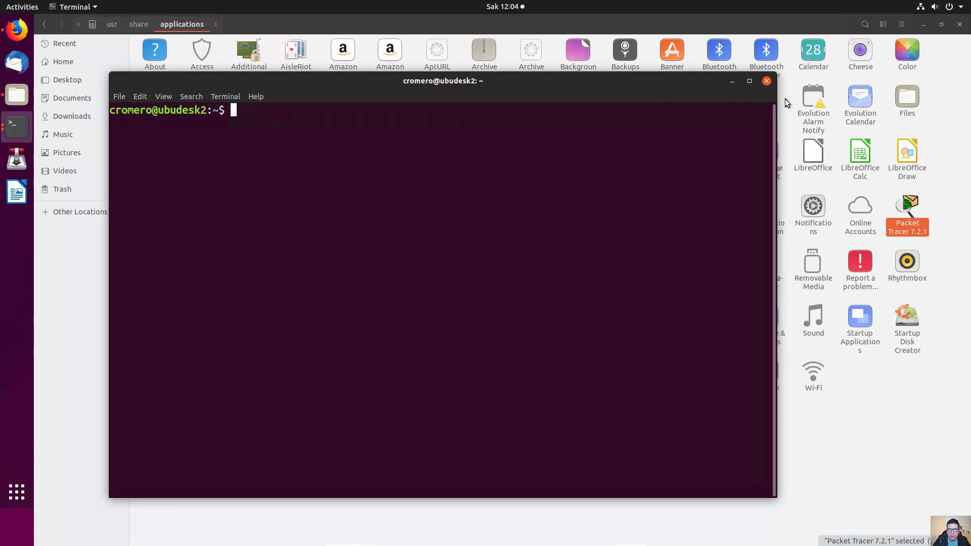
- Reselect the Packet Tracer launcher in Files, then start typing ls /usr/share/ in the first terminal
click(905, 213)
click(905, 212)
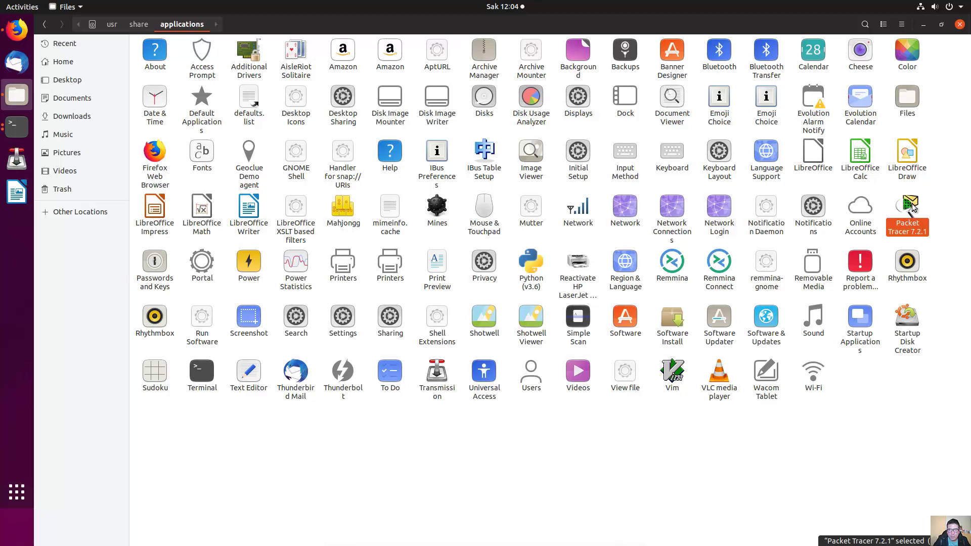
click(17, 127)
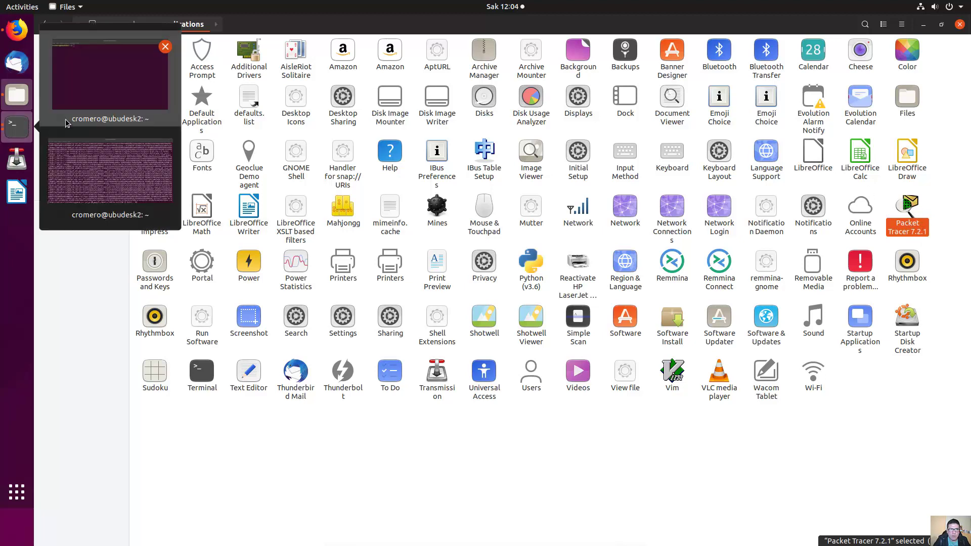
click(66, 121)
text(su)
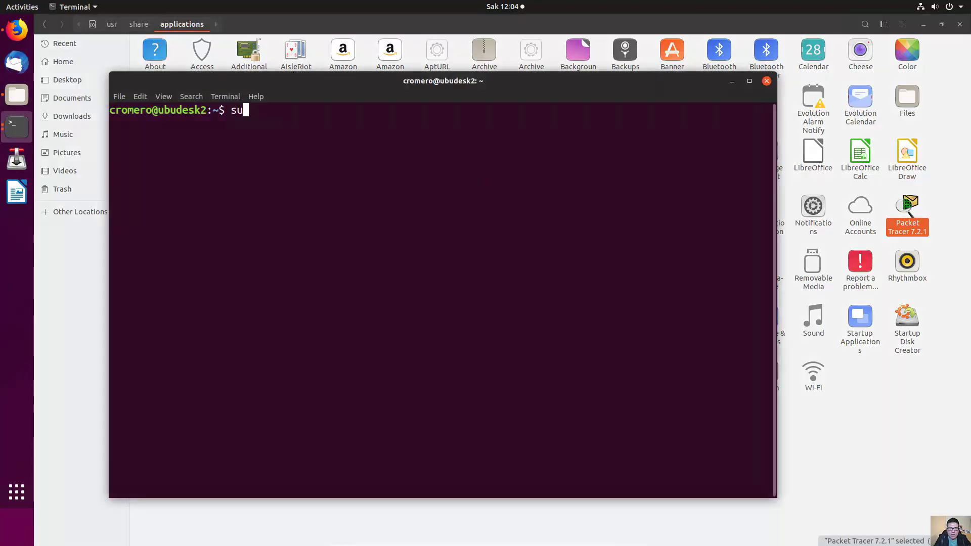
key(BackSpace)
key(BackSpace)
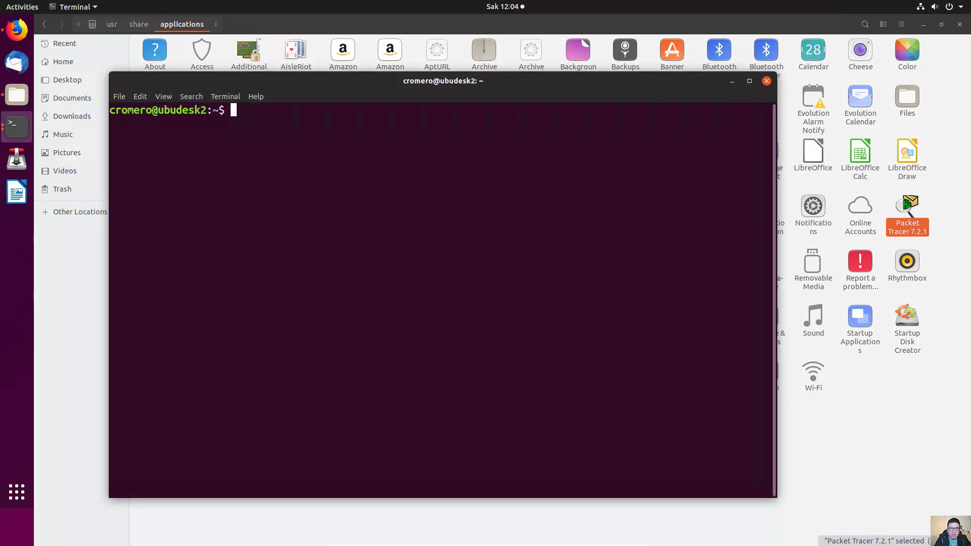
text(ls /usr/share/)
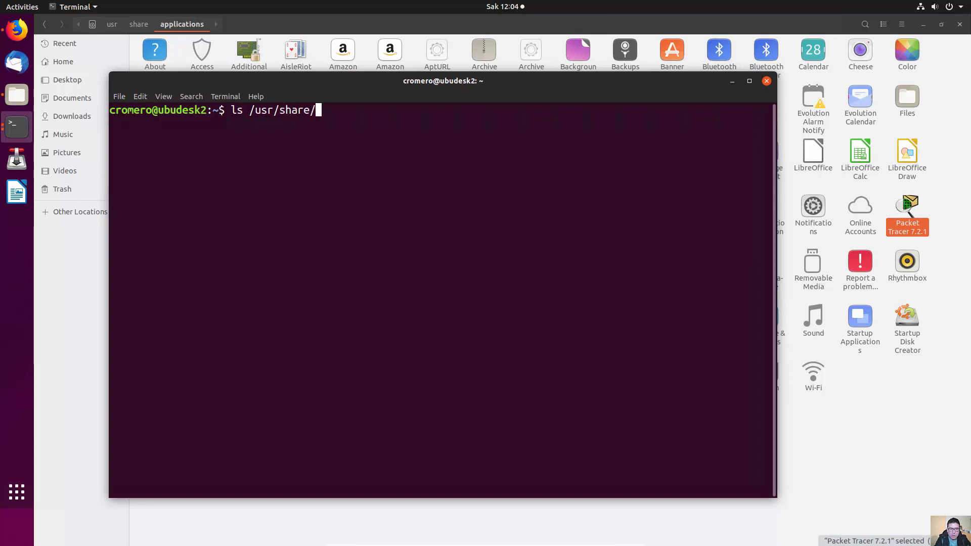
text(p)
- Correct the path and run ls /usr/share/applications
key(BackSpace)
text(applications)
key(Return)
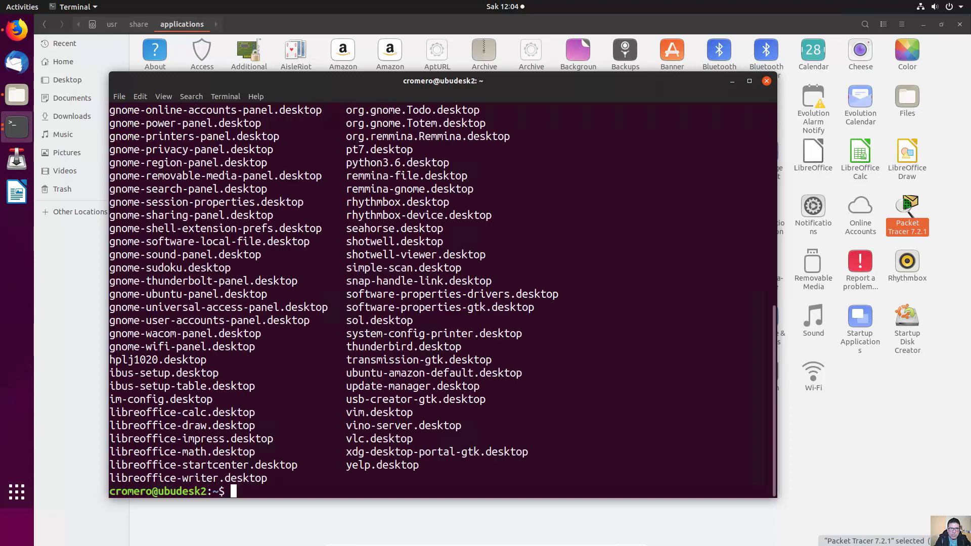
- Highlight pt7.desktop in the listing, then recall the ls command
drag(346, 149, 367, 153)
click(360, 150)
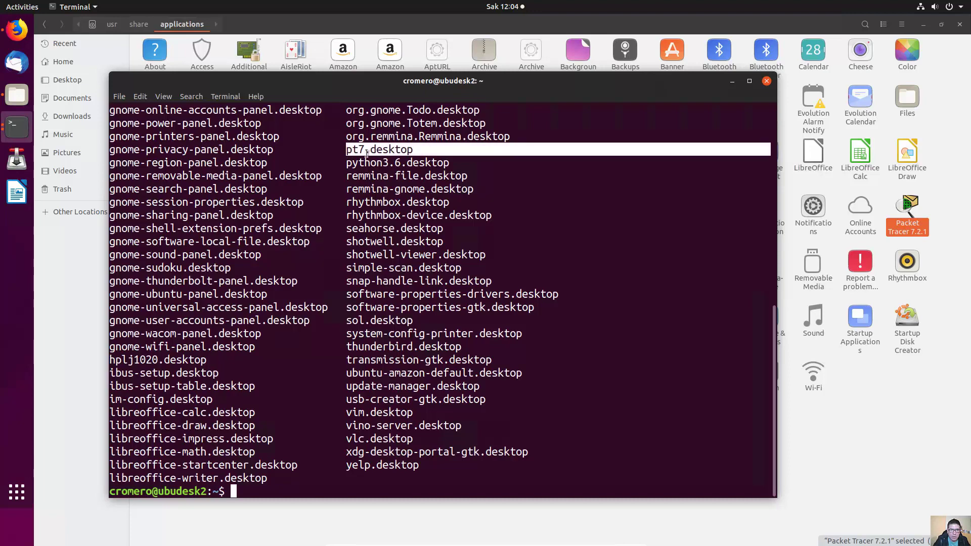
click(444, 149)
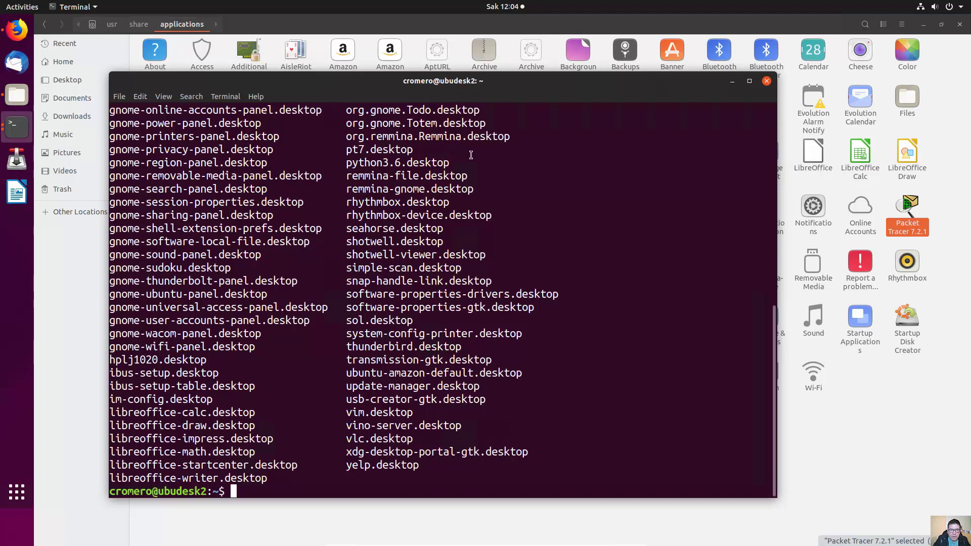
drag(412, 150, 346, 151)
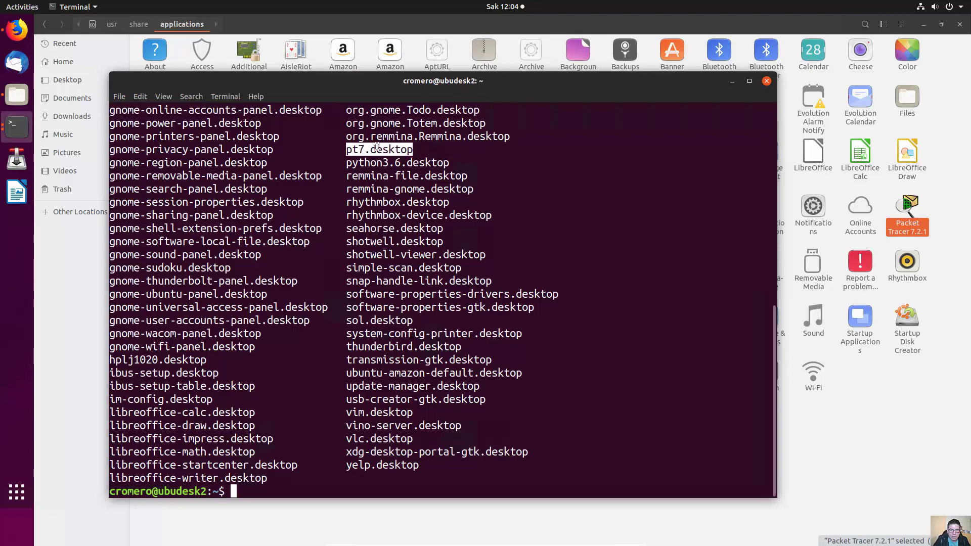
click(544, 402)
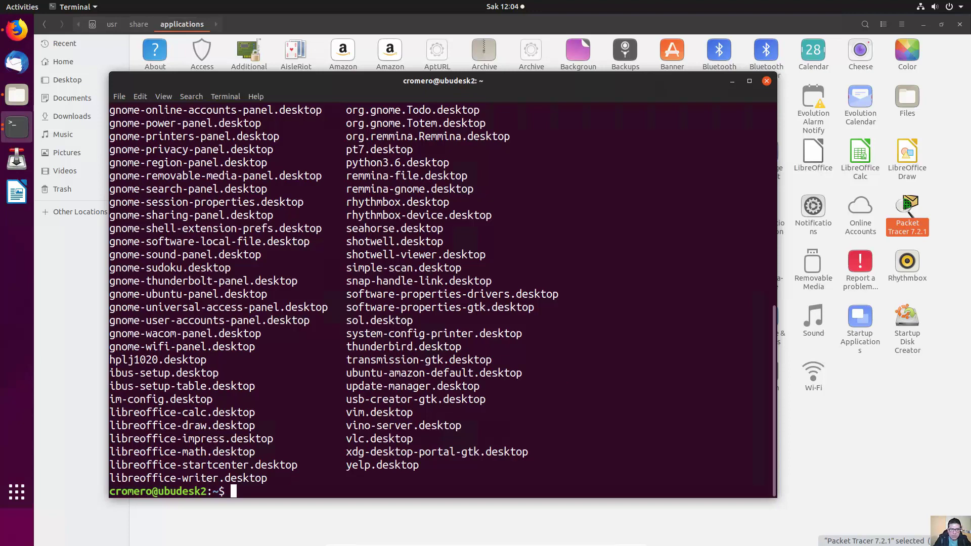
key(Up)
key(Left)
key(Left)
key(Left)
key(Left)
key(Left)
key(Left)
key(Left)
key(Left)
key(Left)
key(Left)
key(Left)
key(Left)
key(Left)
key(Left)
key(Left)
key(Left)
key(Left)
key(Left)
key(Left)
key(Left)
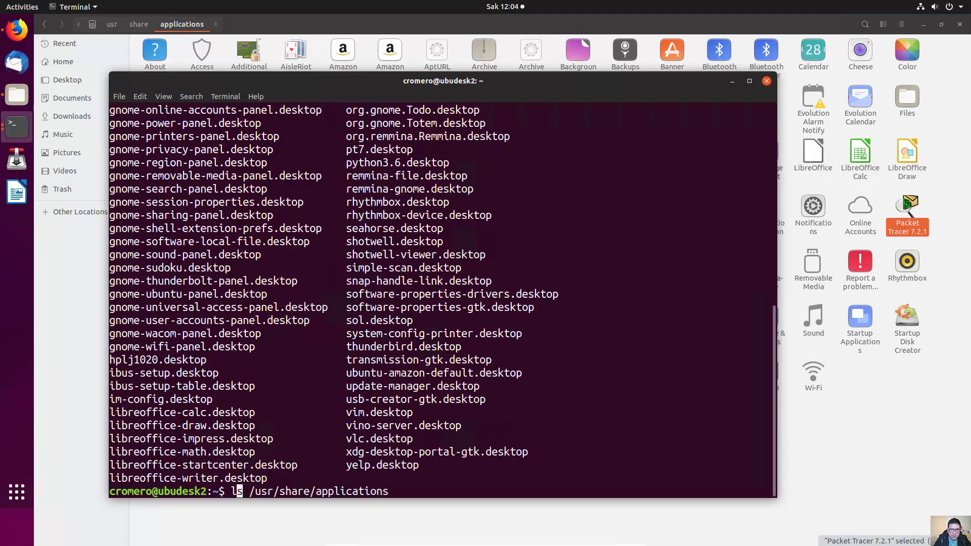
- Turn the recalled line into sudo chown nobody:group /usr/share/applications/pt7.desktop
key(Right)
key(BackSpace)
key(BackSpace)
text(sudo )
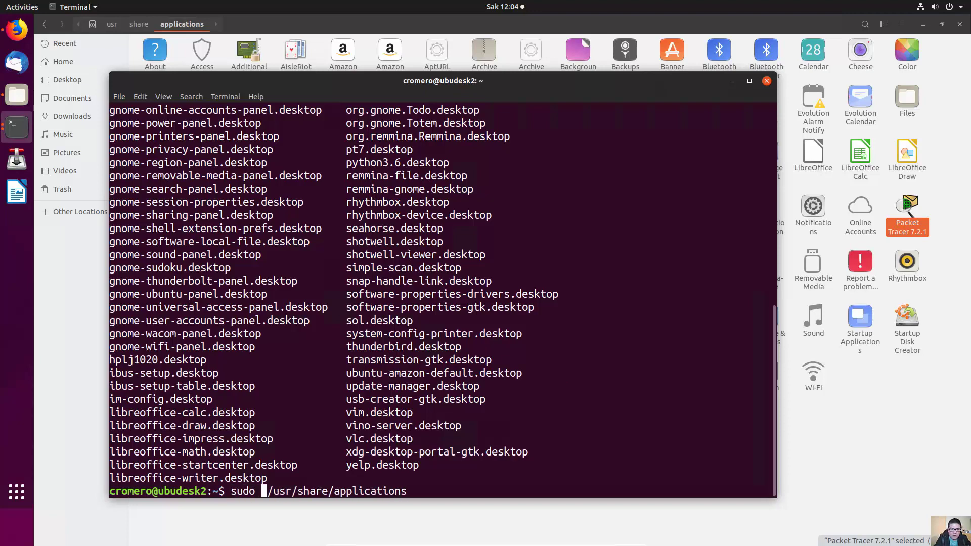
text(chown)
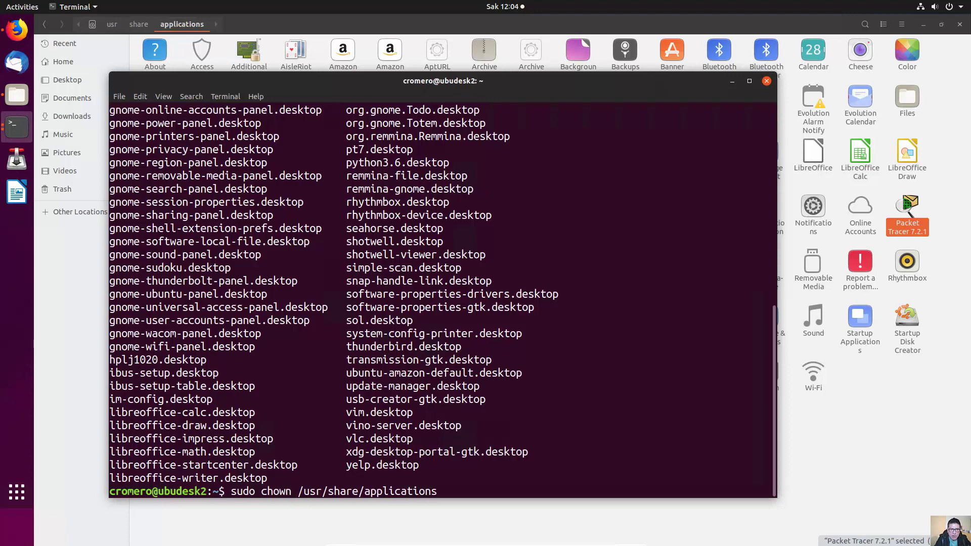
text( nobody)
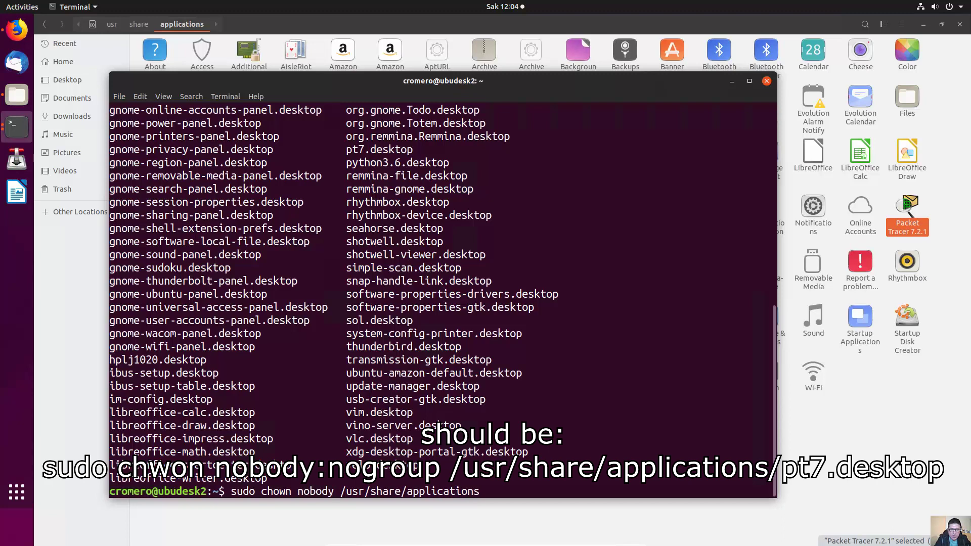
text(:group)
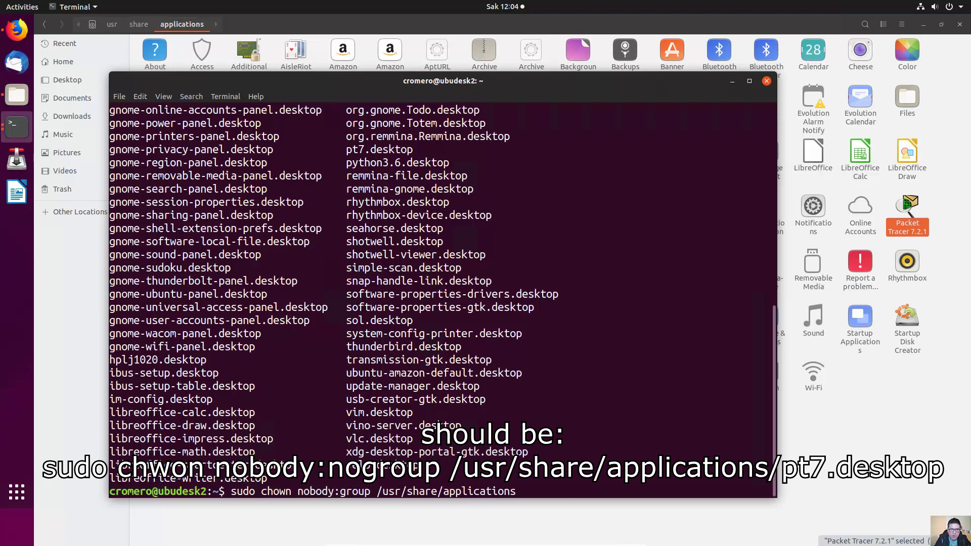
key(Right)
key(Right)
key(Right)
key(Right)
key(Right)
key(Right)
key(Right)
key(Right)
key(Right)
key(Right)
key(Right)
key(Right)
key(Right)
key(Right)
key(Right)
key(Right)
key(Right)
key(Right)
key(Right)
key(Right)
text(/pt.de)
key(BackSpace)
key(BackSpace)
key(BackSpace)
text(7)
key(Tab)
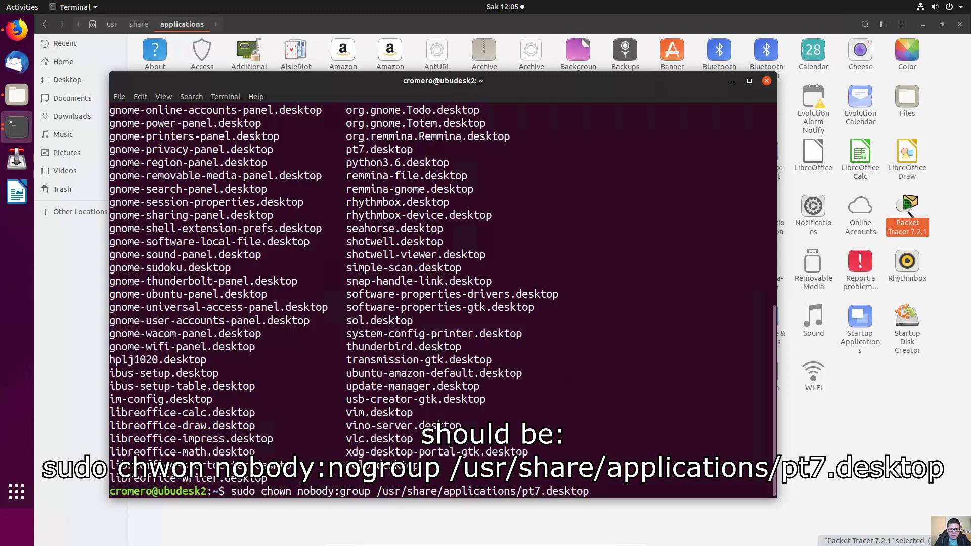
key(Left)
key(Left)
key(Left)
key(Left)
key(Left)
key(Left)
key(Left)
key(Left)
key(Left)
key(Left)
key(Left)
key(Left)
key(Left)
key(Left)
key(Left)
key(Left)
key(Left)
key(Left)
key(Left)
key(Left)
key(Right)
key(Right)
key(Right)
key(Right)
key(Right)
key(Right)
key(Right)
key(Right)
key(Right)
key(Right)
key(Right)
key(Right)
key(Right)
key(Right)
key(Right)
key(Right)
key(Right)
key(Right)
key(Right)
key(Right)
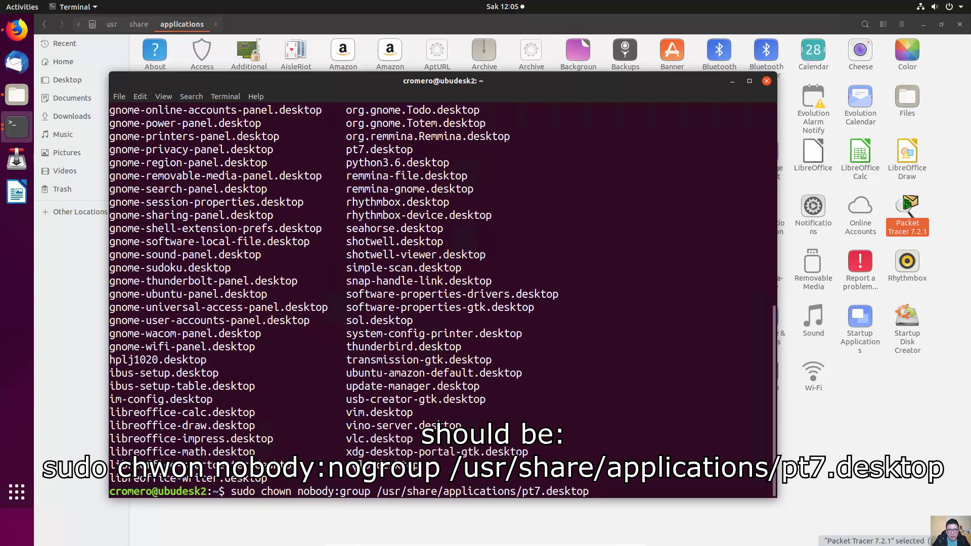
- Replace the group placeholder with the current user's name
double_click(269, 491)
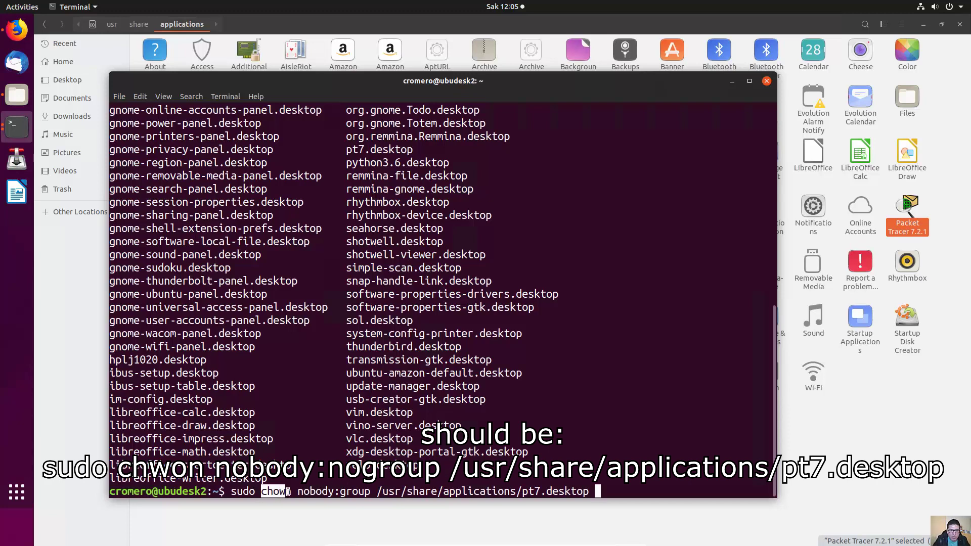
click(300, 491)
drag(299, 491, 367, 492)
click(345, 491)
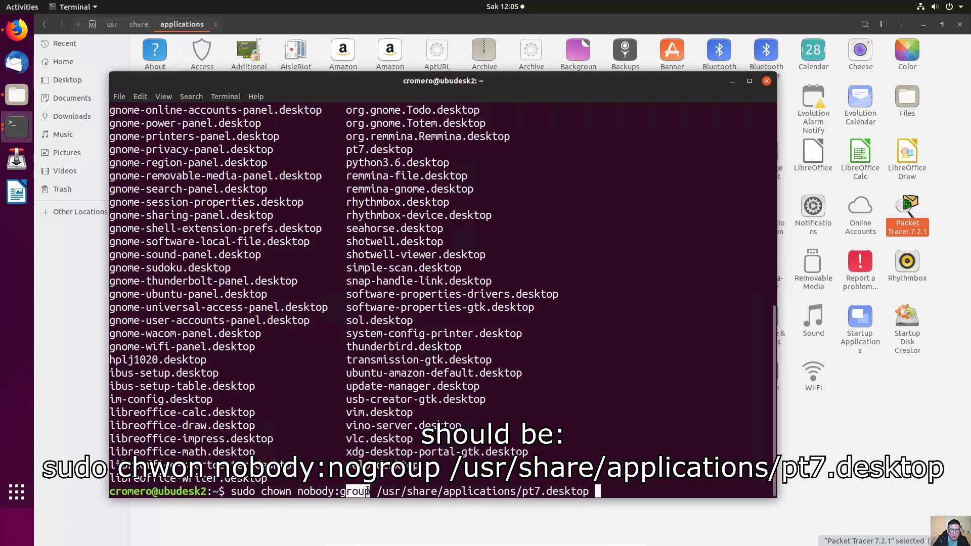
click(367, 492)
key(Left)
key(Left)
key(Left)
key(Left)
key(Left)
key(Left)
key(Left)
key(Left)
key(Left)
key(Left)
key(Left)
key(Left)
key(Left)
key(Left)
key(Left)
key(Left)
key(Left)
key(Left)
key(Left)
key(Left)
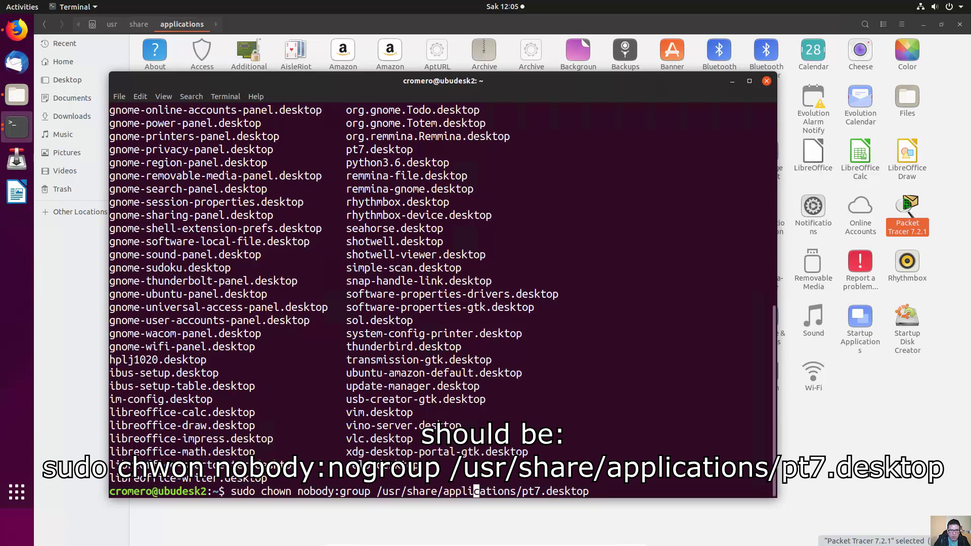
key(Left)
key(Left)
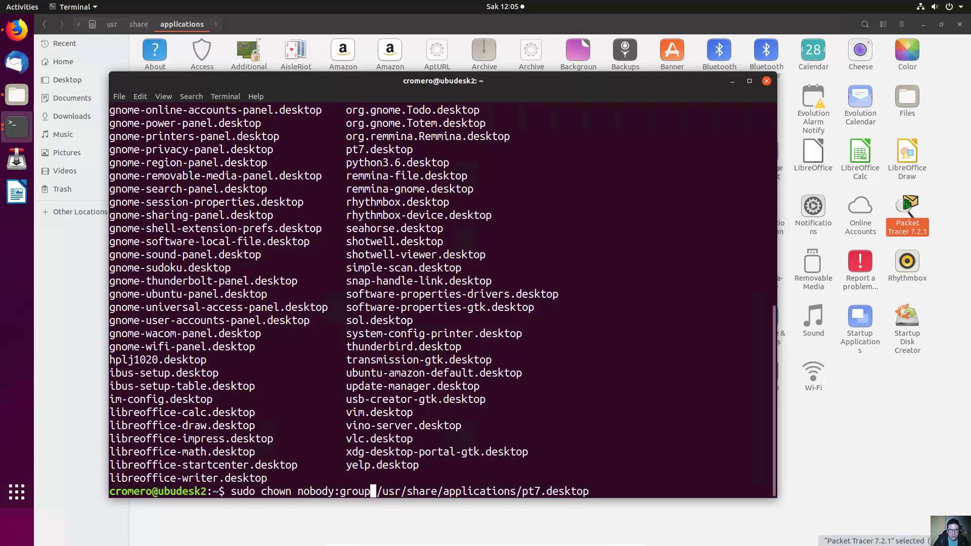
key(BackSpace)
key(BackSpace)
key(BackSpace)
key(BackSpace)
key(BackSpace)
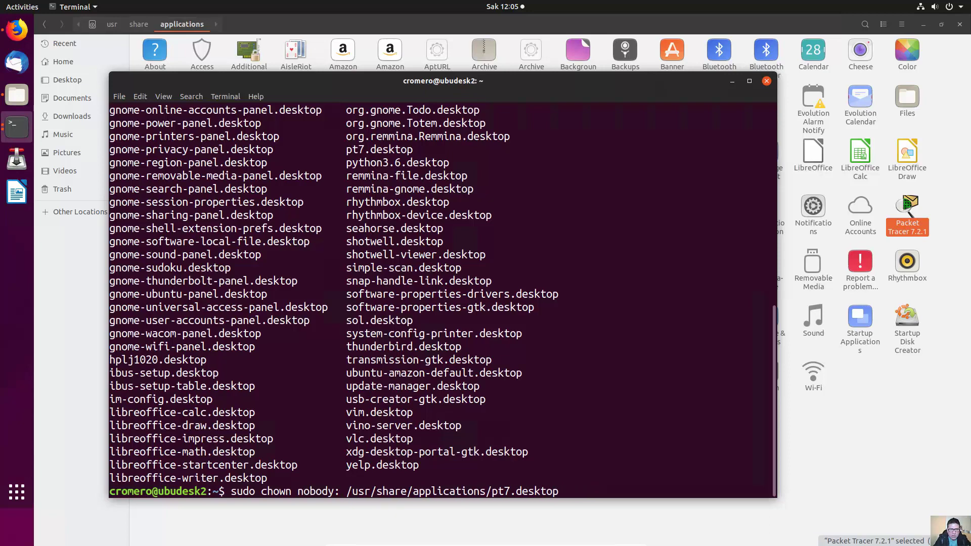
text(cromero)
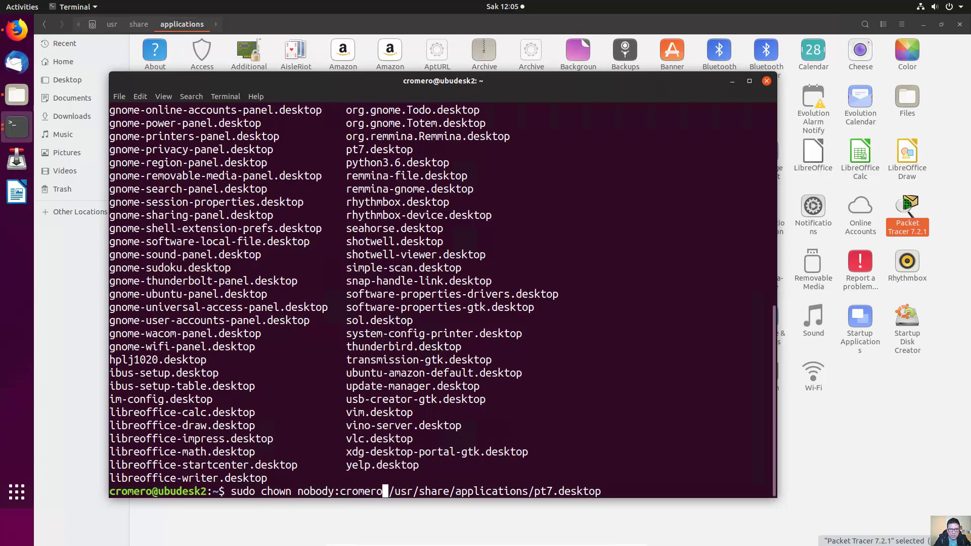
- Replace the owner nobody with the current user's name, run it, and enter the sudo password
key(Left)
key(Left)
key(Left)
key(Left)
key(Left)
key(Left)
key(Left)
key(Left)
key(BackSpace)
key(BackSpace)
key(BackSpace)
key(BackSpace)
key(BackSpace)
key(BackSpace)
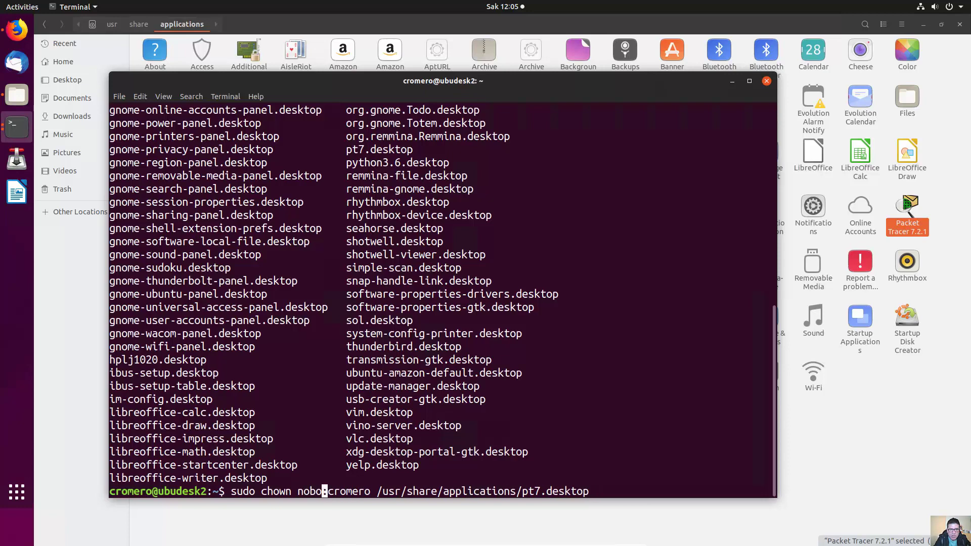
text(c)
text(mero)
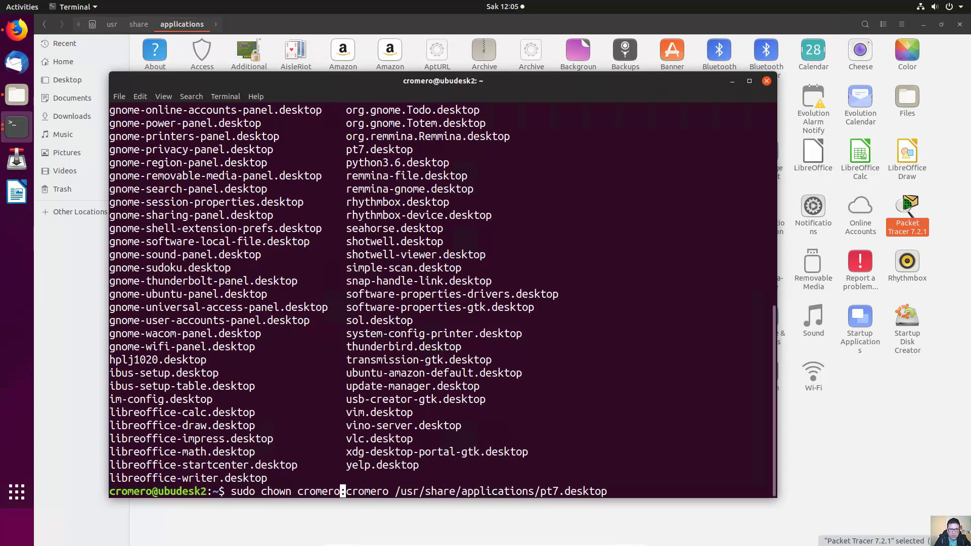
key(Left)
key(Left)
key(Left)
key(Left)
key(Left)
key(Left)
key(Left)
key(Right)
key(Right)
key(Right)
key(Right)
key(Right)
key(Right)
key(Right)
key(Right)
key(Right)
key(Right)
key(Right)
key(Right)
key(Right)
key(Right)
key(Right)
key(Left)
key(Left)
key(Left)
key(Left)
key(Left)
key(Left)
key(Left)
key(Left)
key(Left)
key(Left)
key(Left)
key(Left)
key(Left)
key(Left)
key(Right)
key(Right)
key(Right)
key(Right)
key(Right)
key(Right)
key(Right)
key(Right)
key(Right)
key(Right)
key(Right)
key(Right)
key(Right)
key(Right)
key(Right)
key(Right)
key(Right)
key(Right)
key(Right)
key(Right)
key(Right)
key(Right)
key(Right)
key(Right)
key(Right)
key(Right)
key(Right)
key(Right)
key(Right)
key(Right)
key(Right)
key(Right)
key(Right)
key(Right)
key(Right)
key(Right)
key(Right)
key(Right)
key(Right)
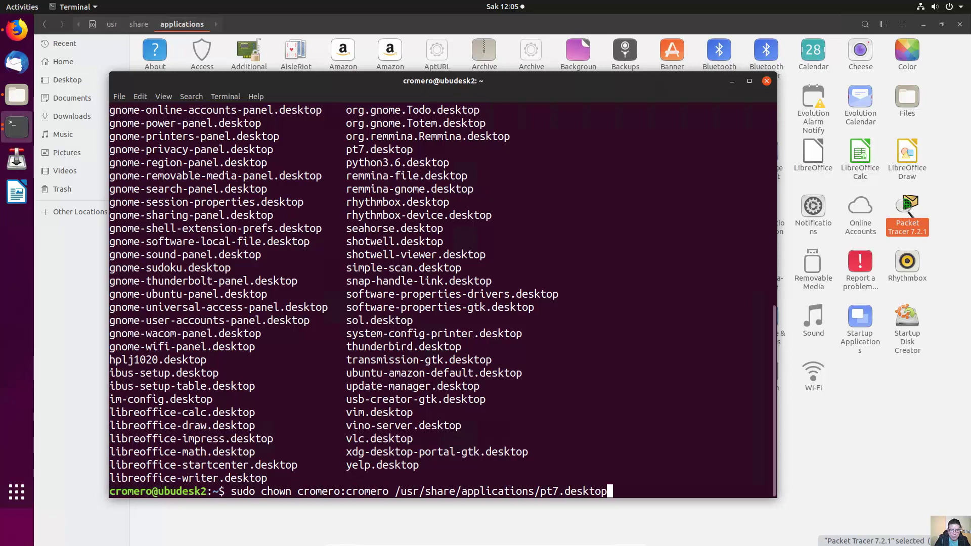
key(Return)
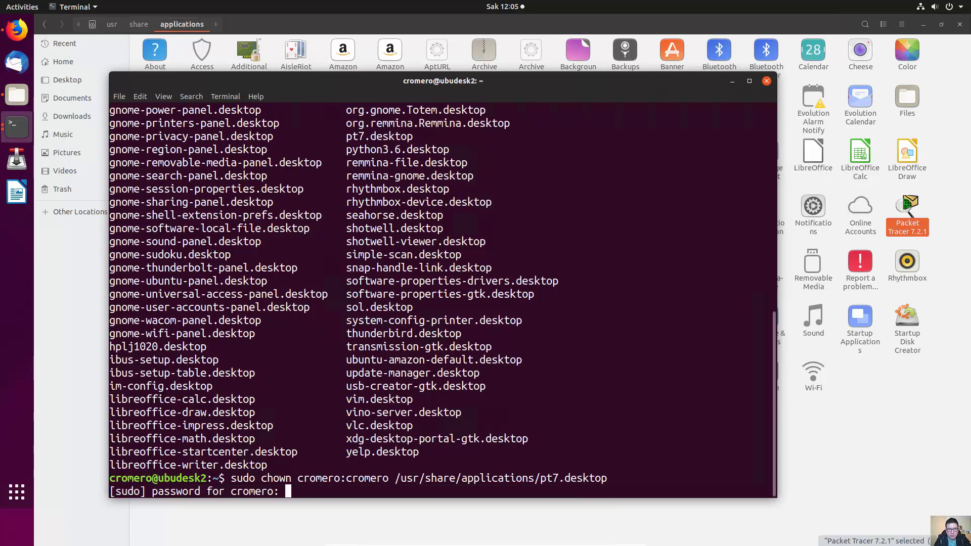
key(Return)
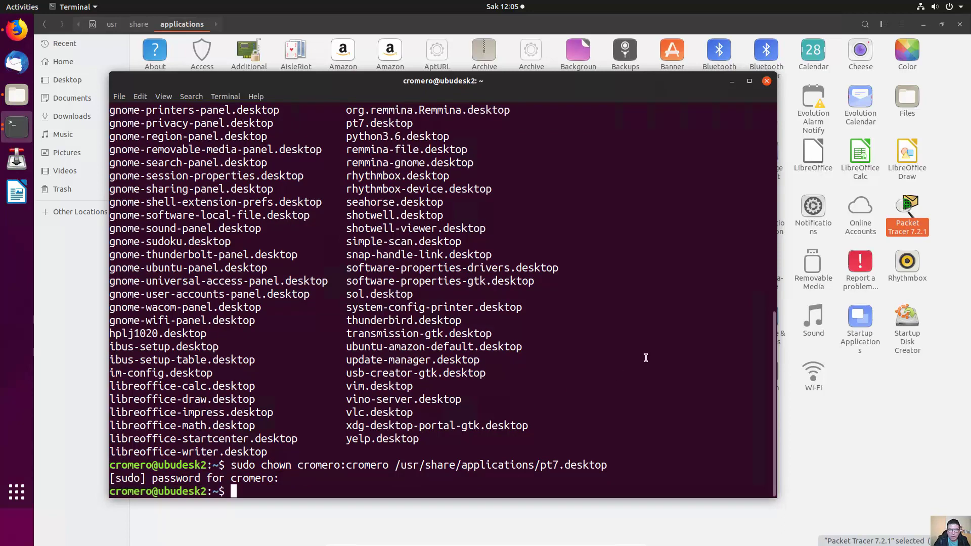
- In the launcher's Properties, replace the Command with packettracer
click(732, 82)
right_click(928, 216)
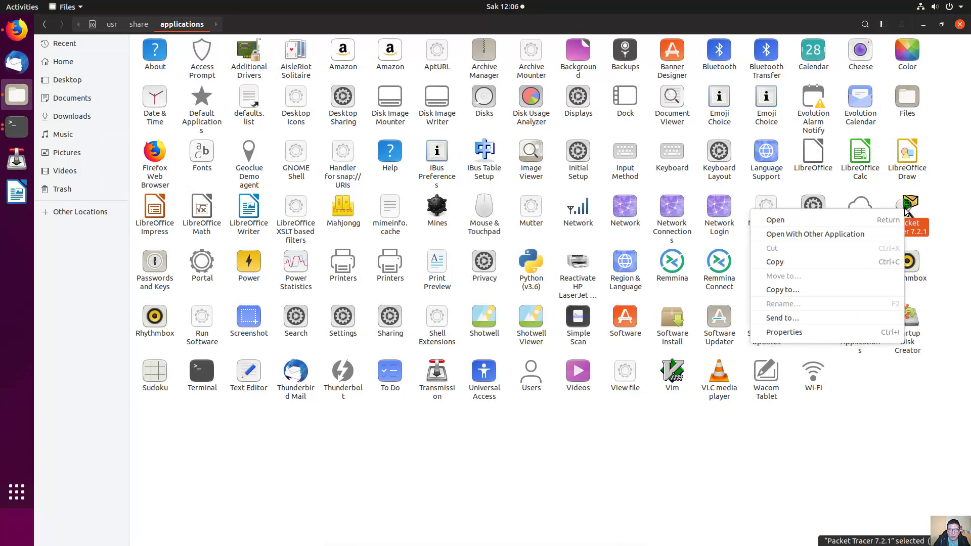
click(837, 331)
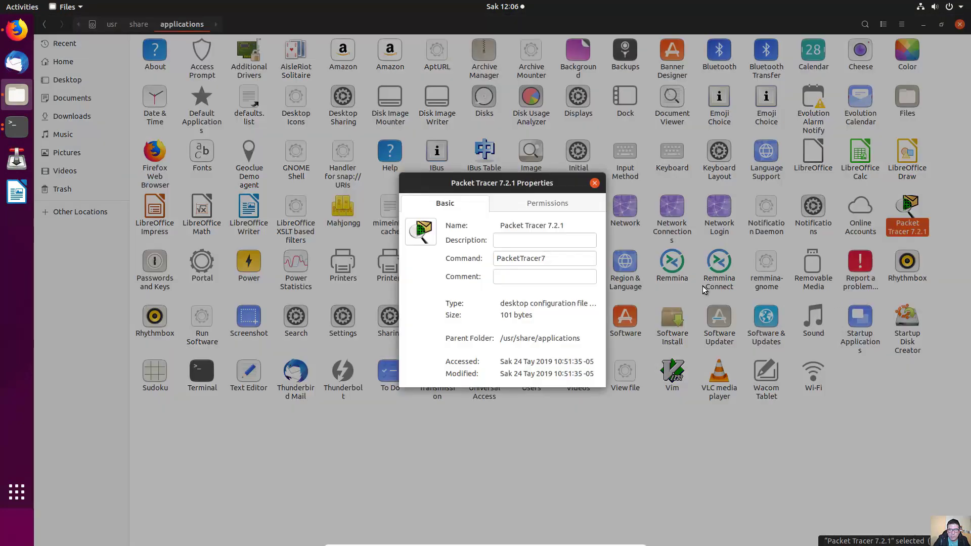
click(565, 259)
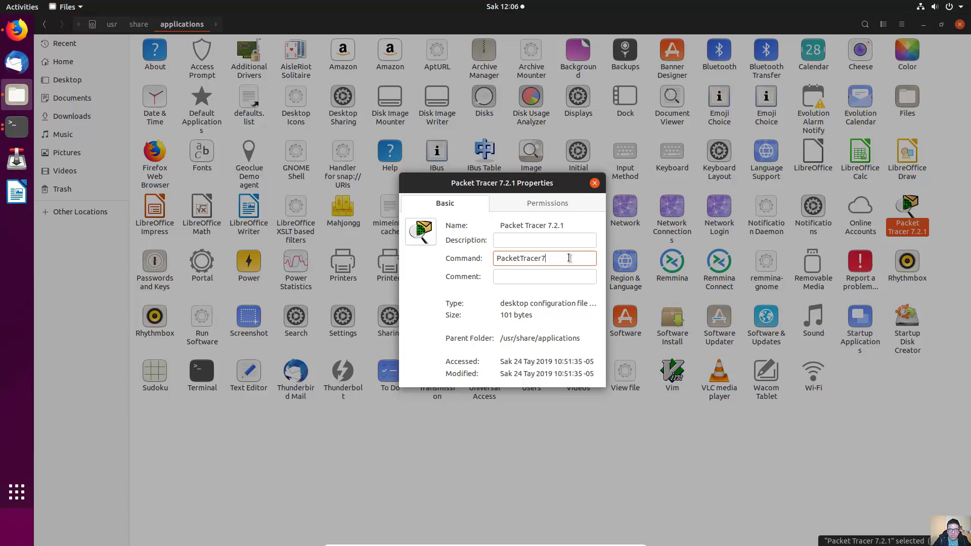
key(BackSpace)
key(BackSpace)
key(BackSpace)
key(BackSpace)
key(BackSpace)
key(BackSpace)
key(BackSpace)
key(BackSpace)
key(BackSpace)
key(BackSpace)
key(BackSpace)
key(BackSpace)
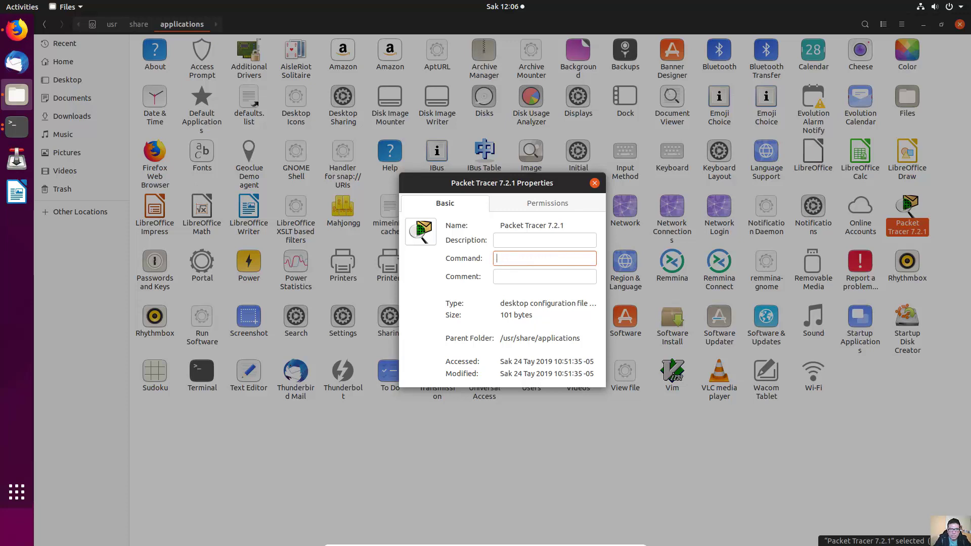
text(packettracer)
double_click(524, 259)
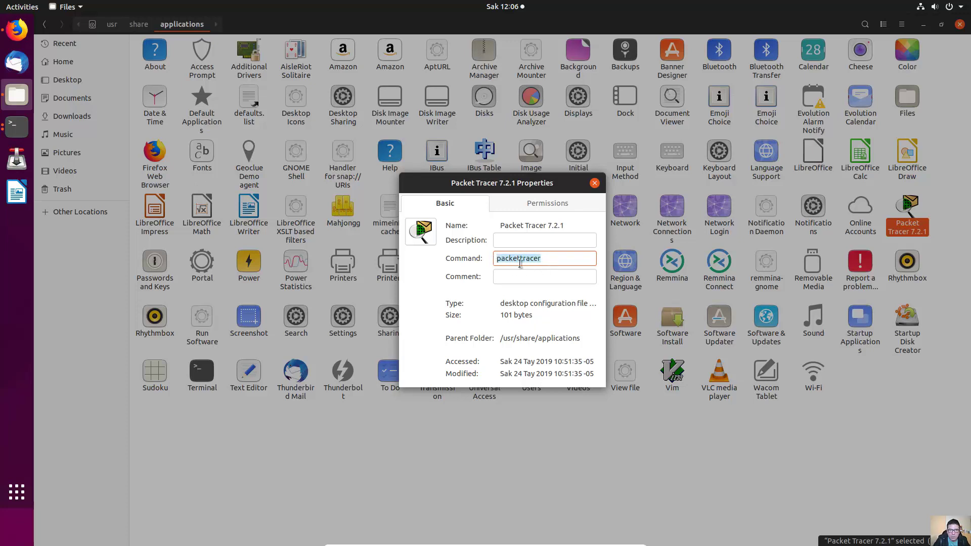
- Tick 'Allow executing file as program' on Permissions and close the dialog
click(550, 256)
click(548, 205)
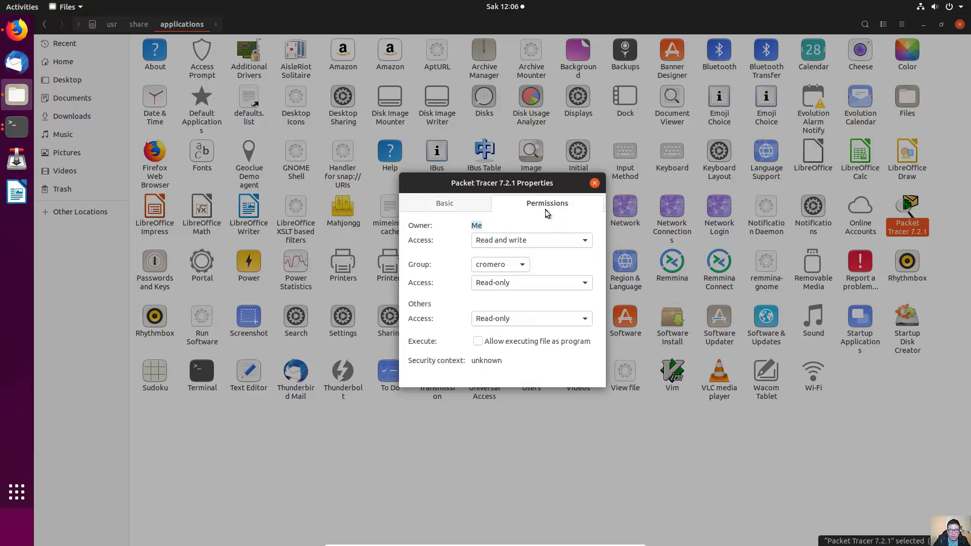
click(477, 342)
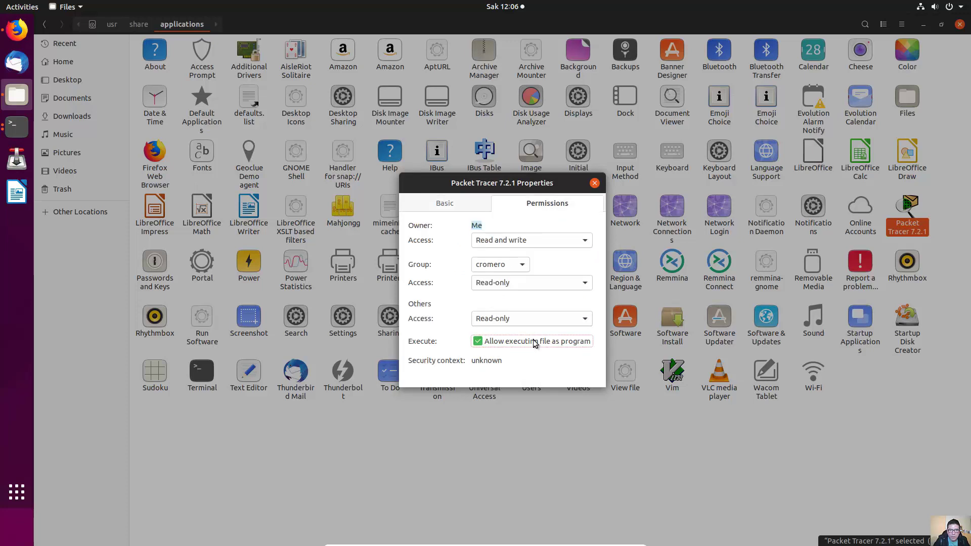
click(466, 205)
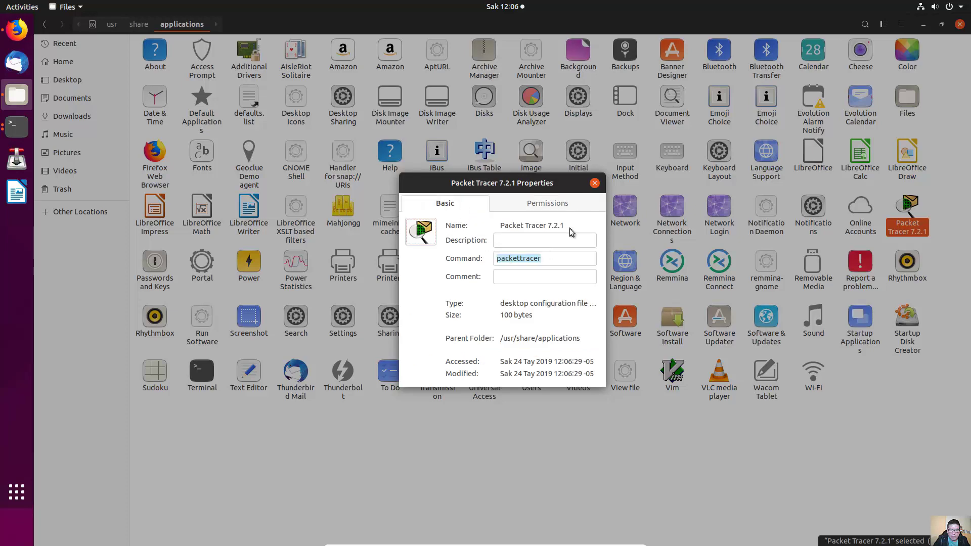
click(594, 182)
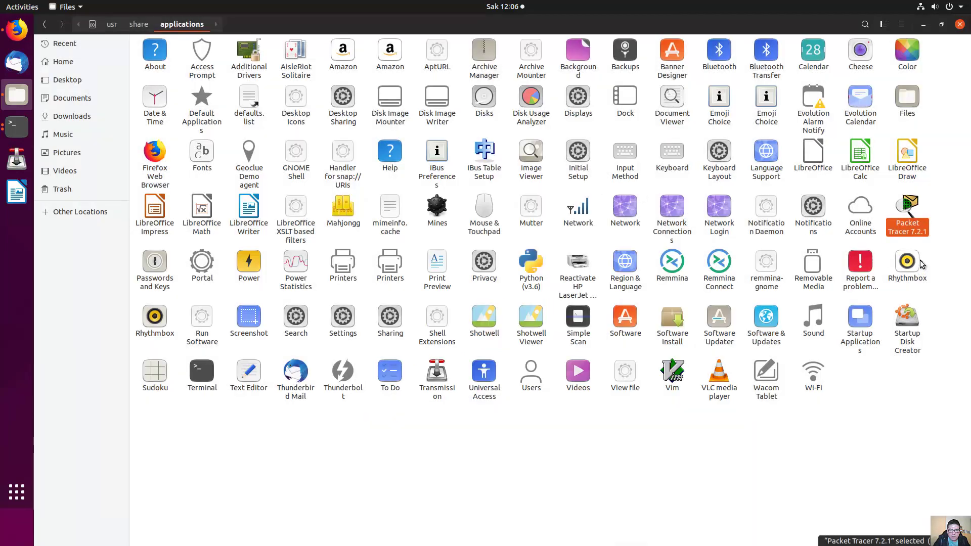
- Reopen the launcher's Properties to verify the packettracer command and execute permission
right_click(906, 229)
click(842, 356)
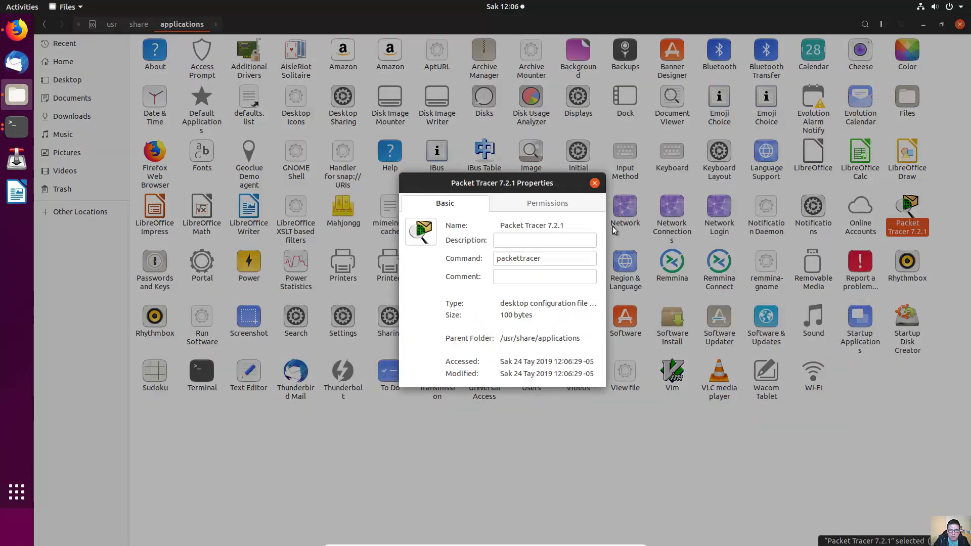
drag(543, 259, 495, 260)
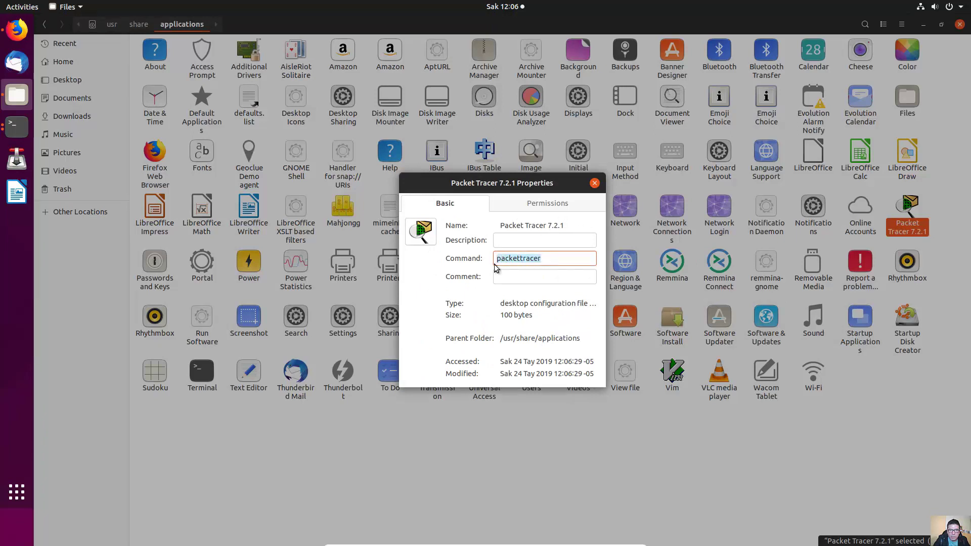
click(531, 202)
click(472, 207)
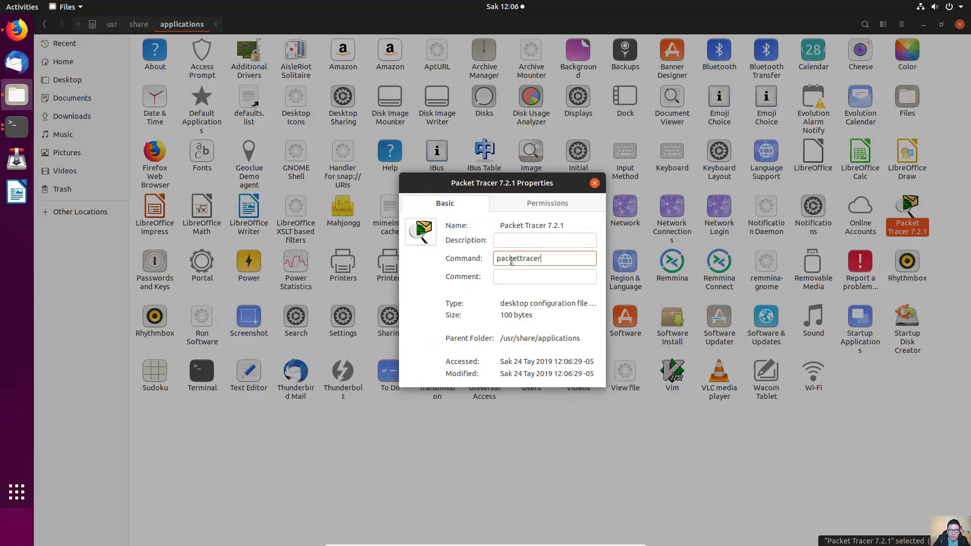
click(549, 205)
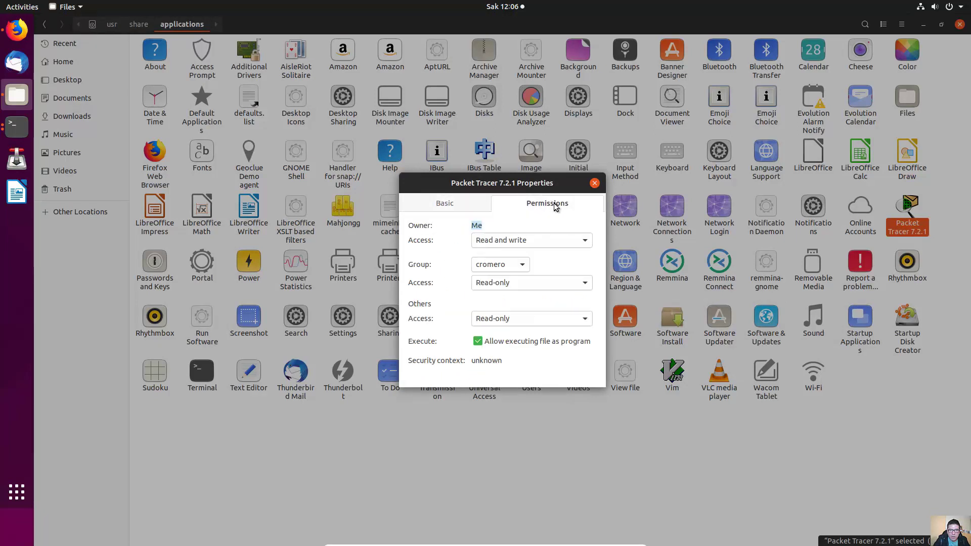
click(595, 183)
click(900, 385)
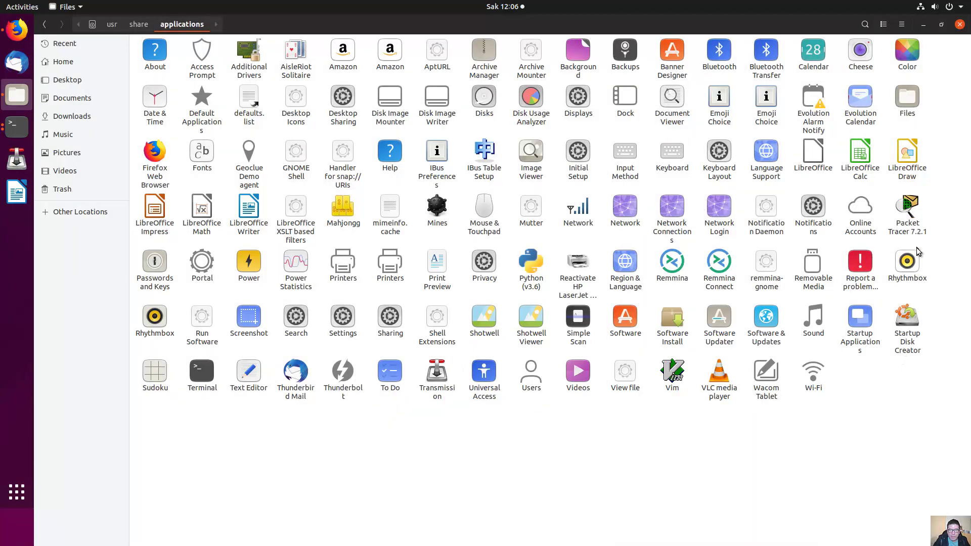
click(907, 211)
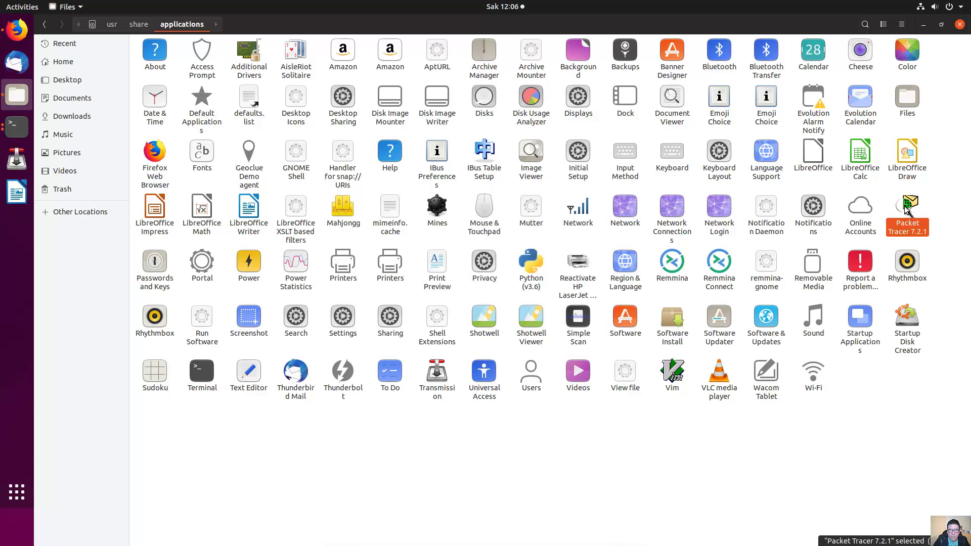
double_click(907, 211)
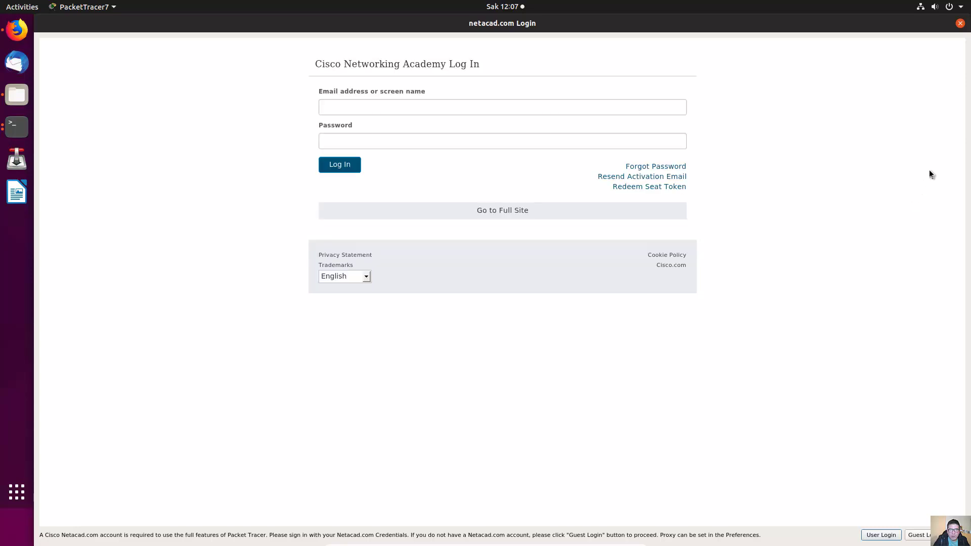
click(960, 23)
click(566, 271)
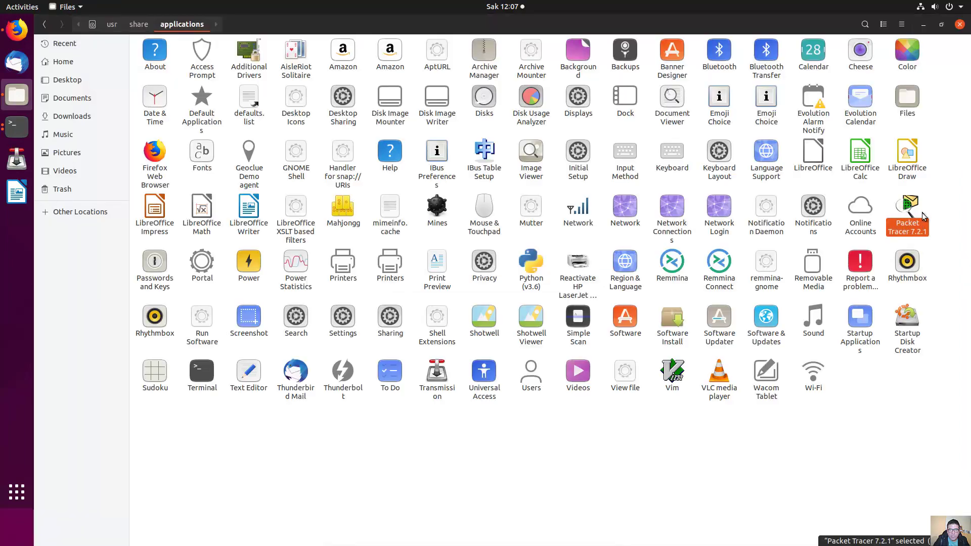
click(924, 247)
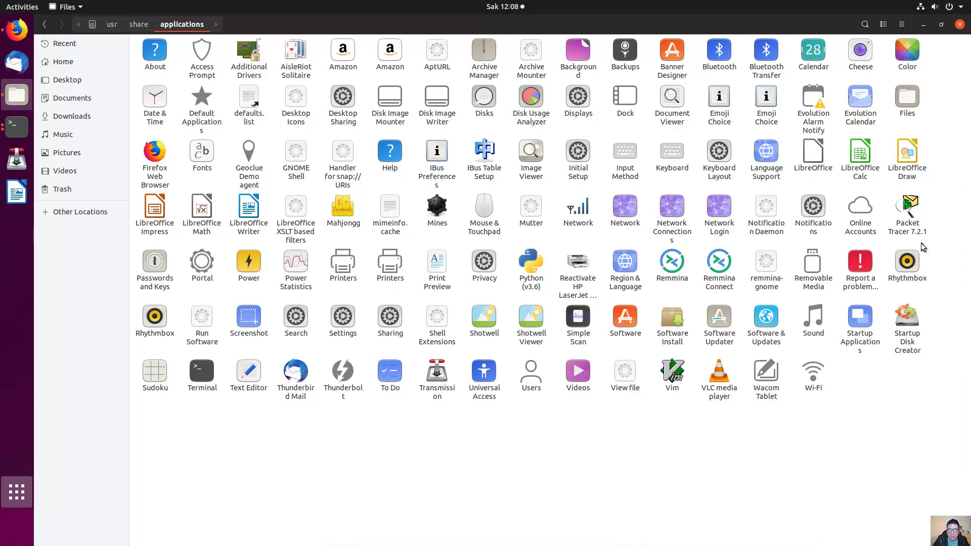
- Copy the Packet Tracer launcher and paste it onto the desktop
right_click(908, 212)
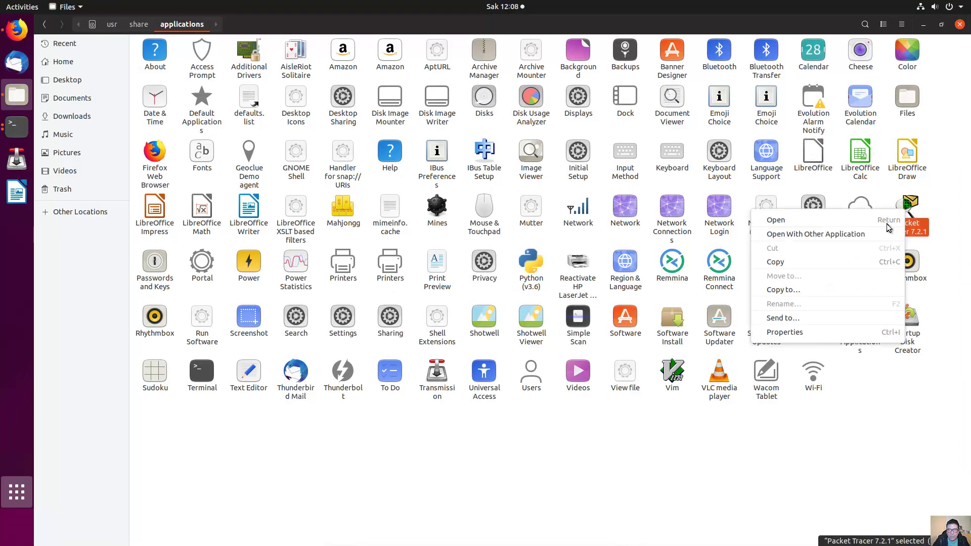
click(832, 263)
click(923, 24)
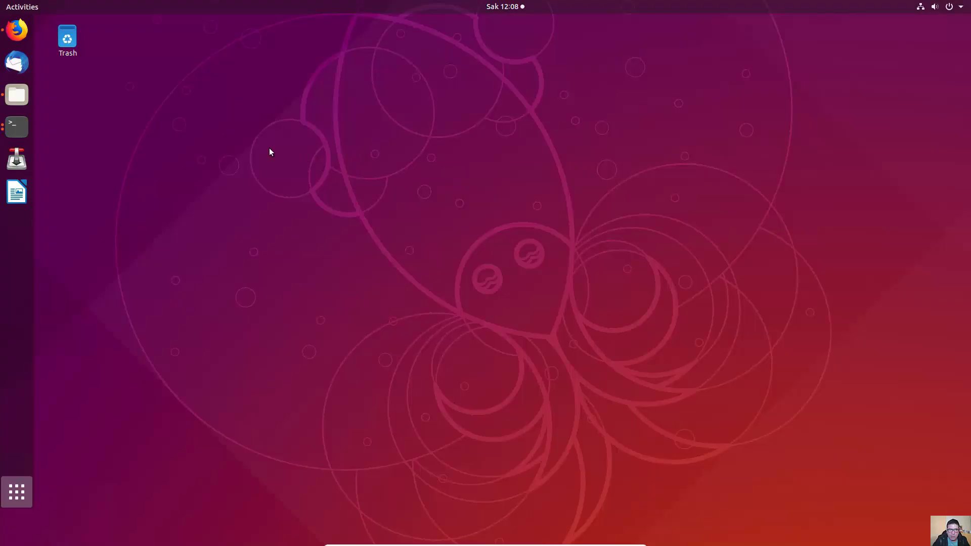
right_click(82, 80)
click(136, 105)
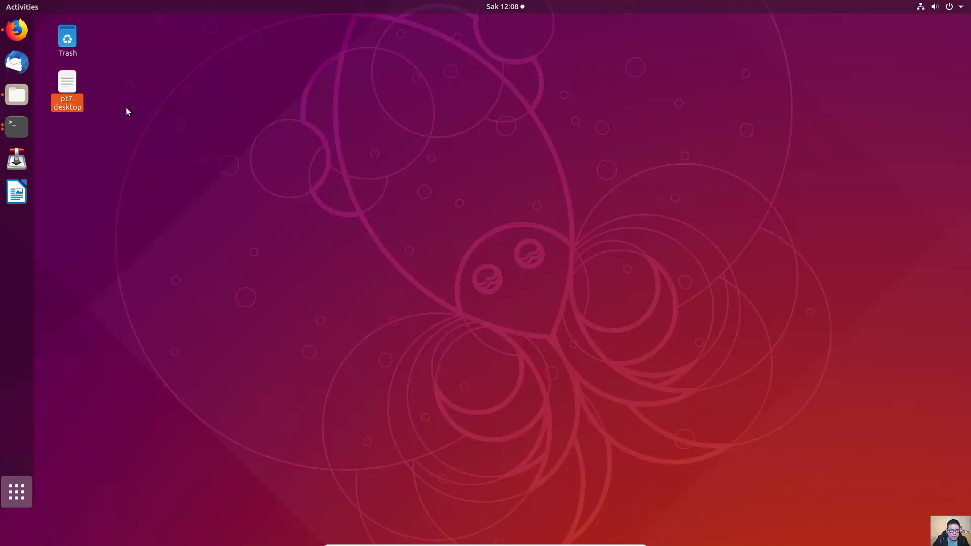
click(122, 110)
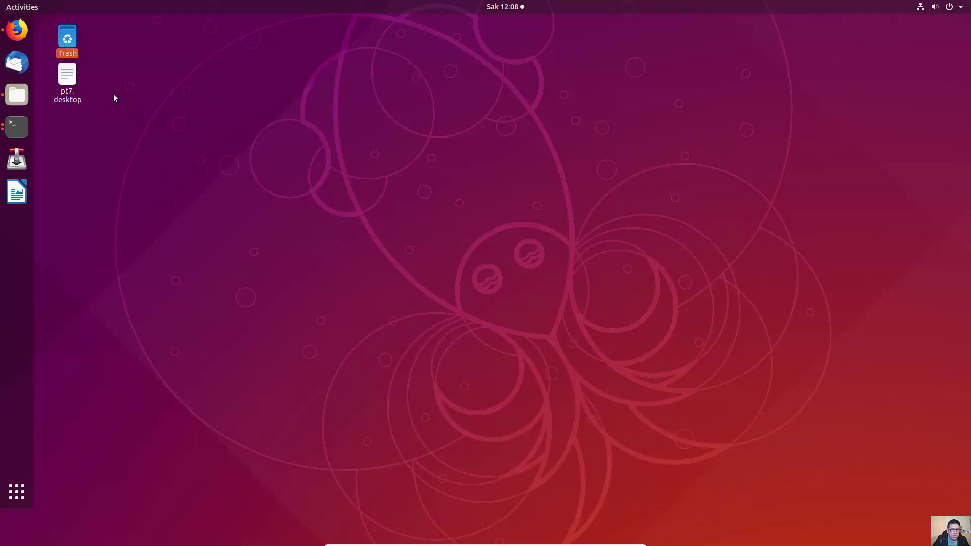
- Open the desktop pt7.desktop and choose Trust and Launch
right_click(69, 81)
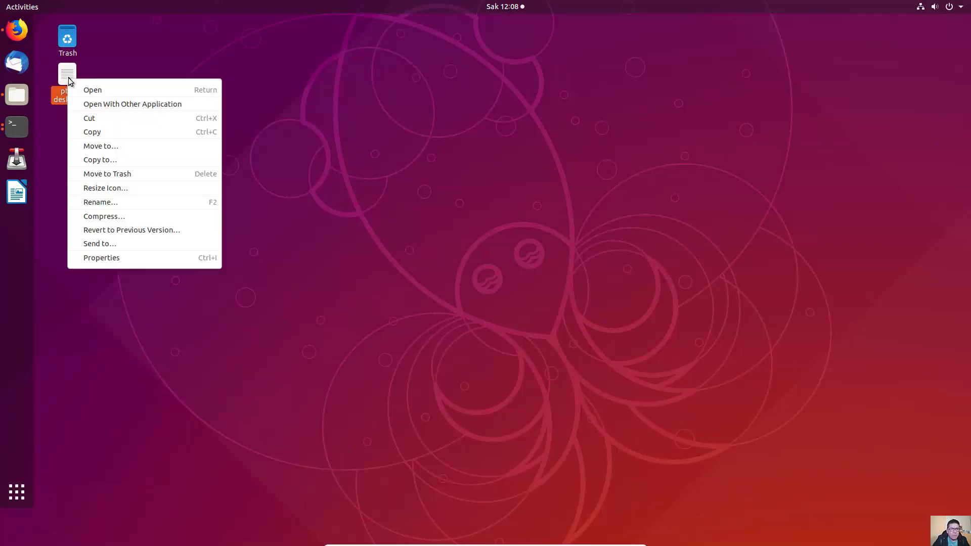
click(89, 89)
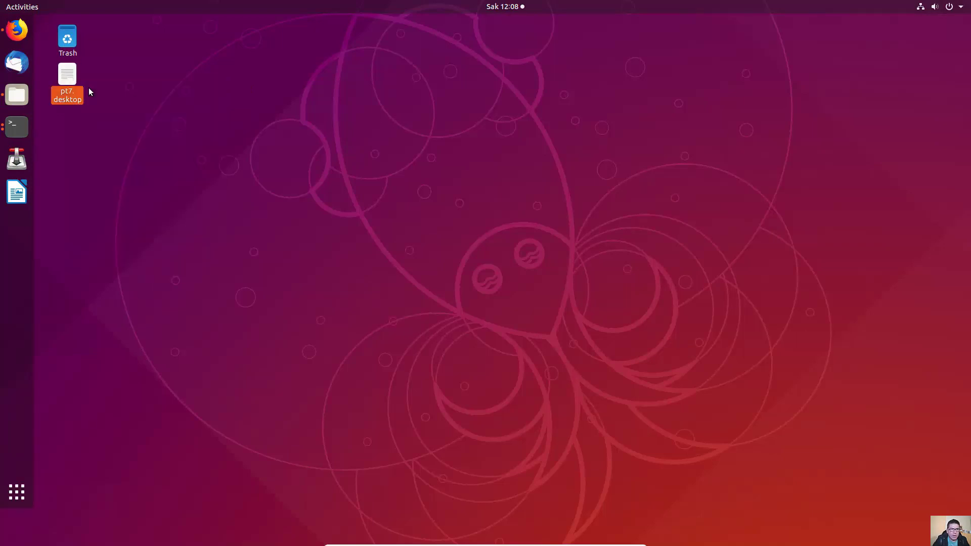
click(556, 307)
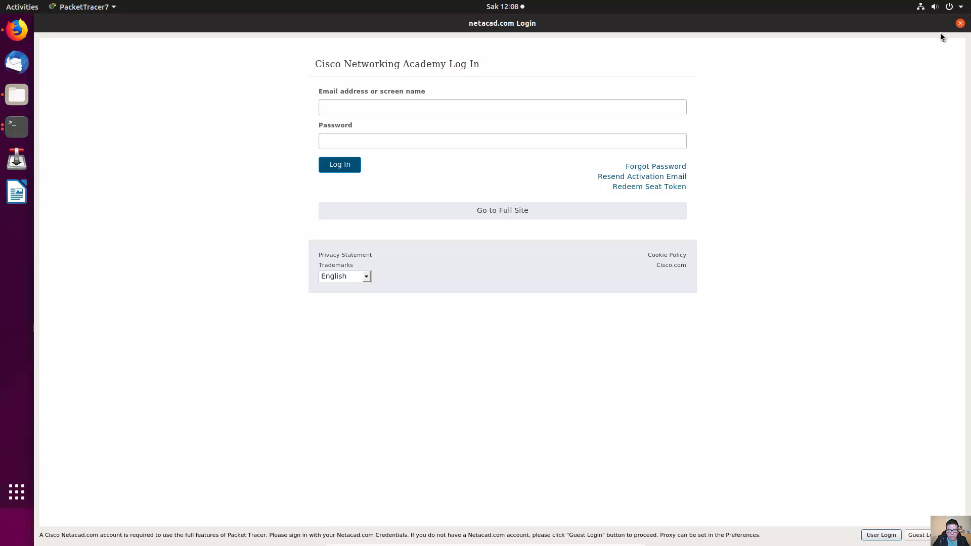
- Close the netacad login and failure notice, relaunch from the desktop icon, and close it again
click(960, 22)
click(570, 269)
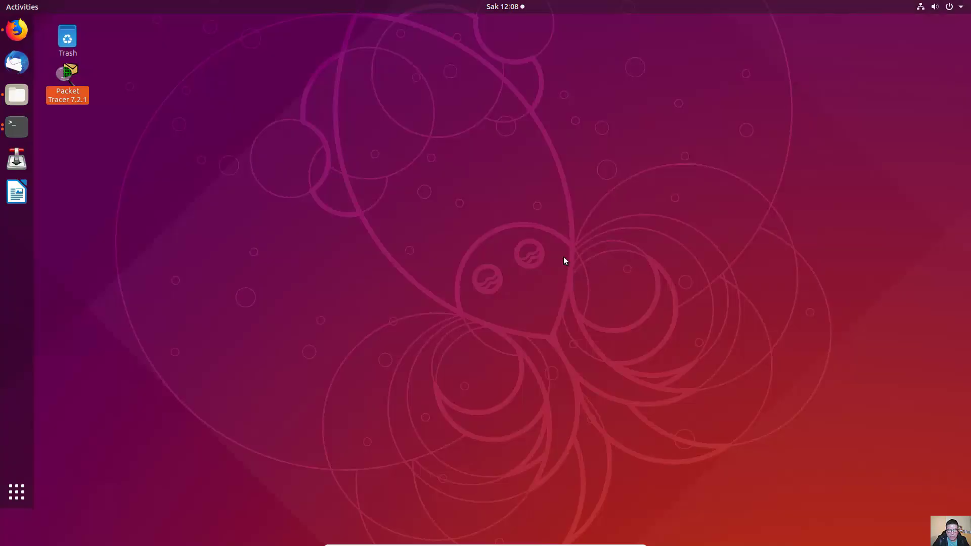
double_click(65, 77)
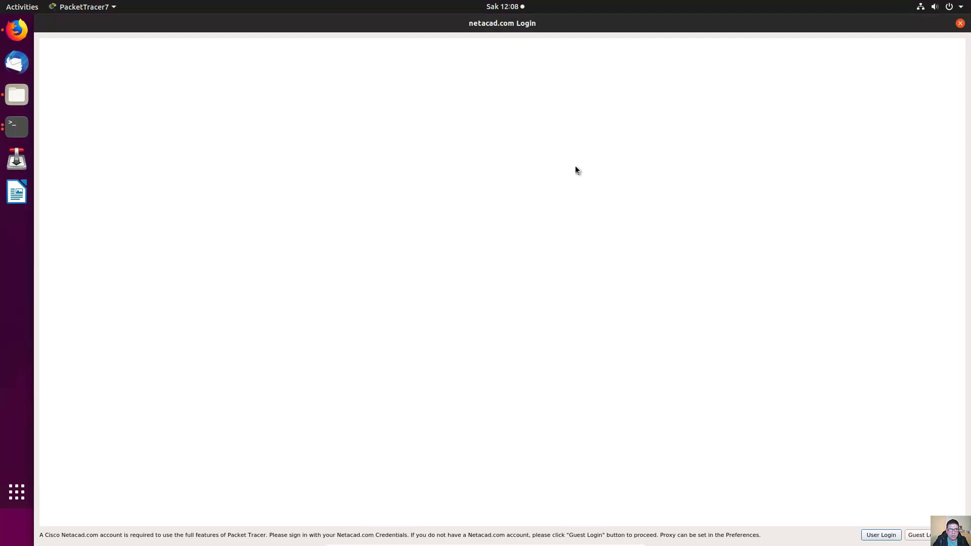
click(960, 24)
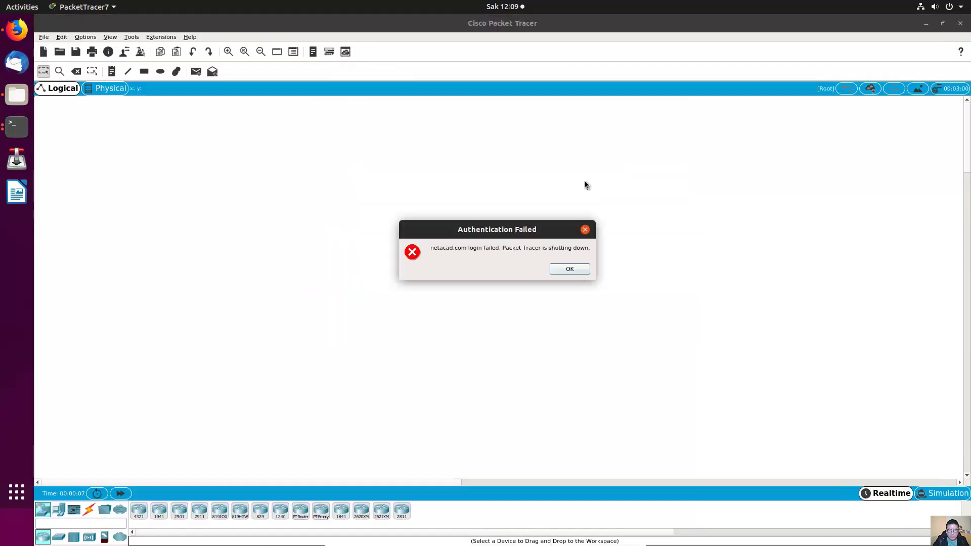
click(568, 269)
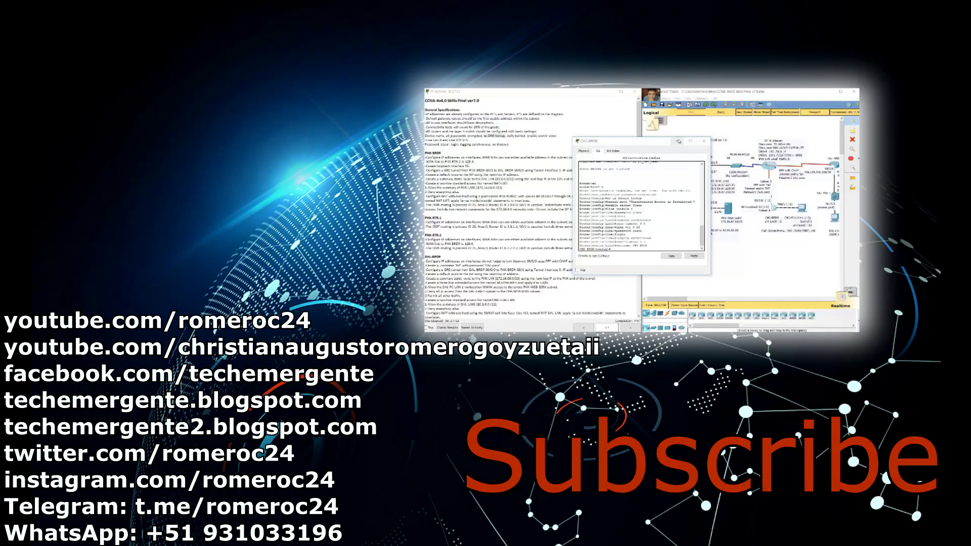